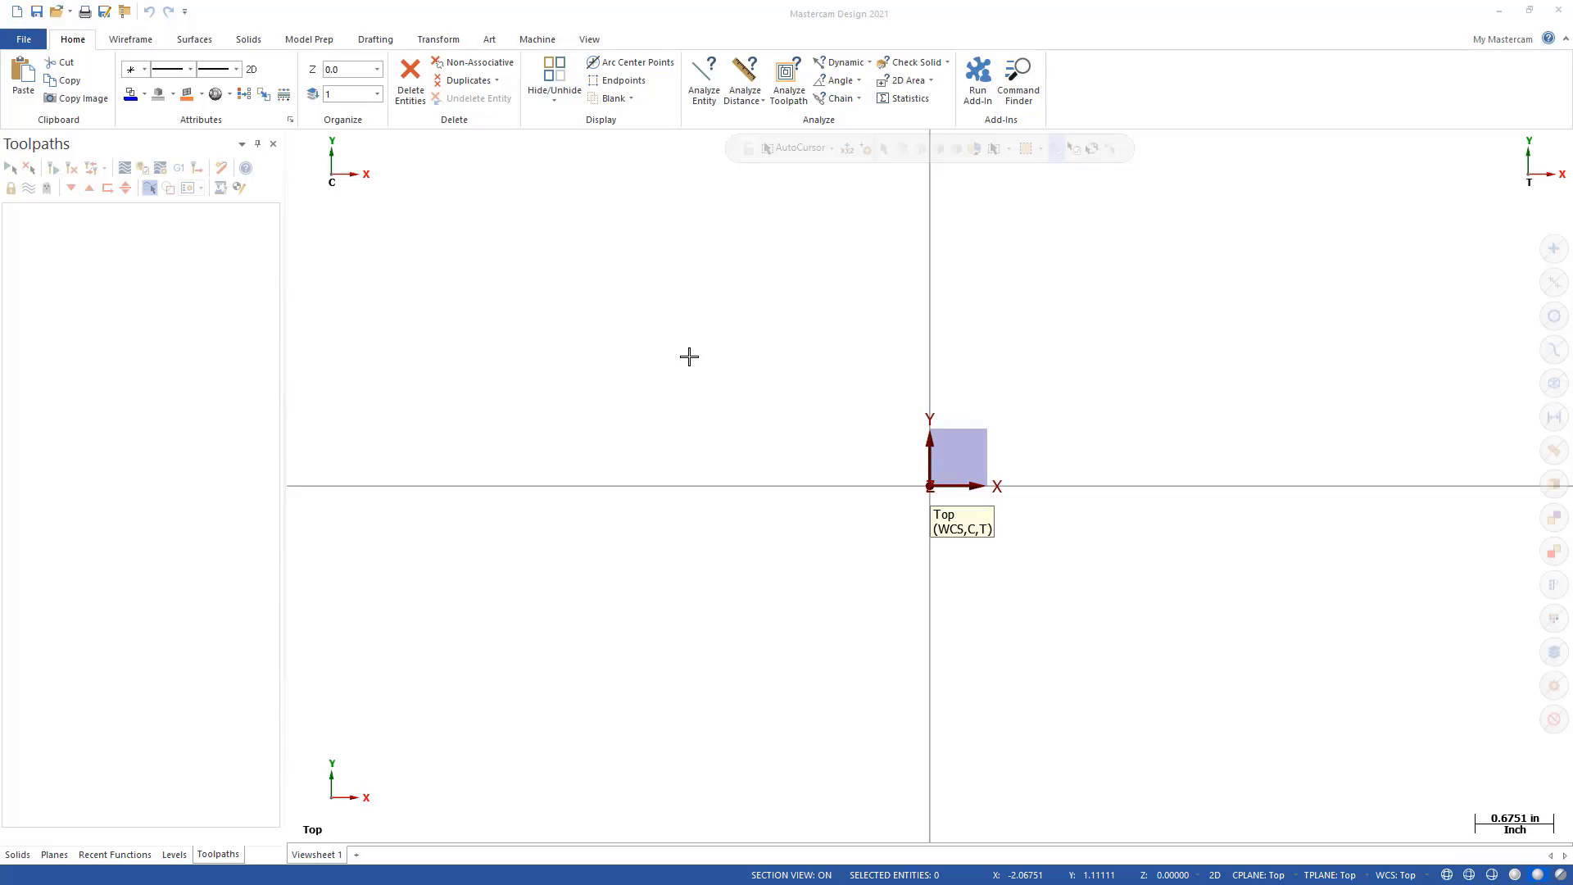
# Add the GENERIC HAAS 3X MILL machine definition to the part.
pyautogui.click(537, 40)
pyautogui.click(20, 98)
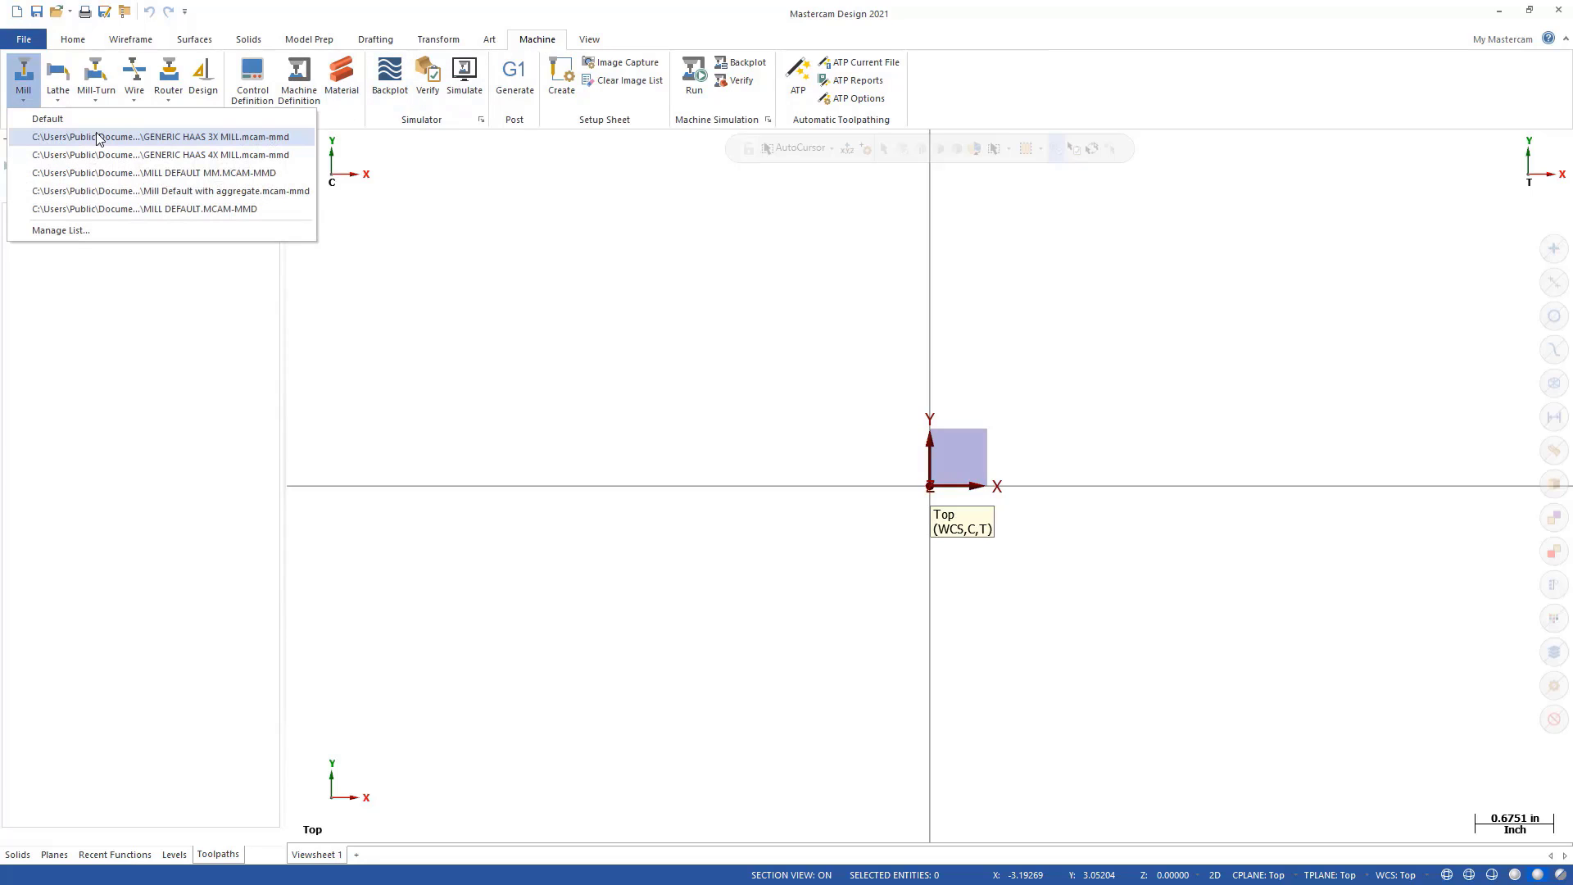
pyautogui.click(98, 138)
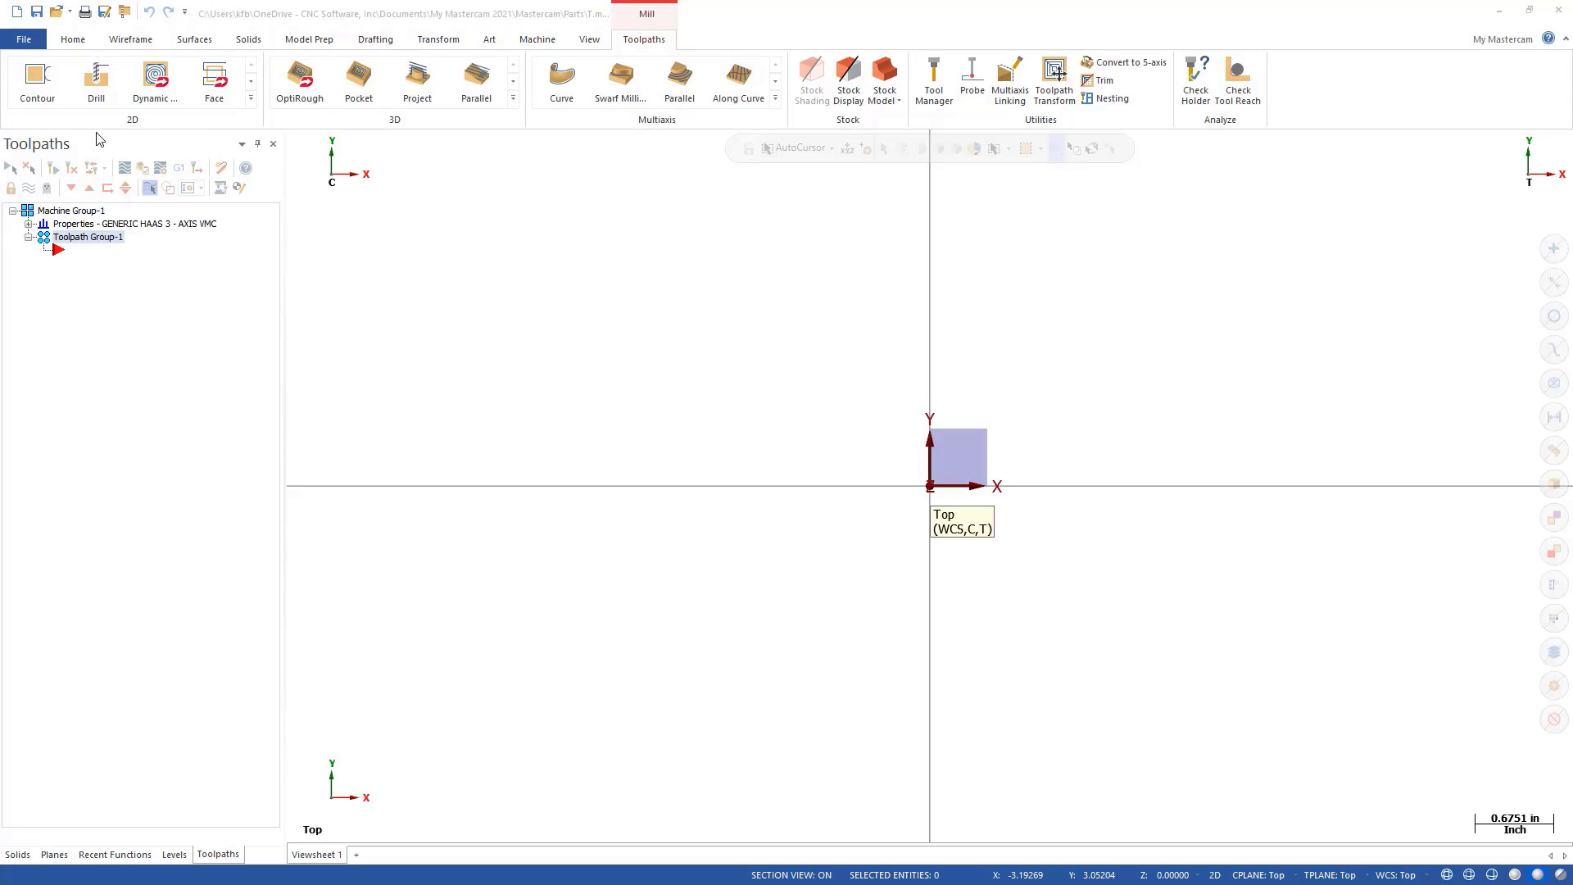
# Examine the machine group's file properties, including its tool library, operation library and defaults, and leave them without changes.
pyautogui.click(28, 224)
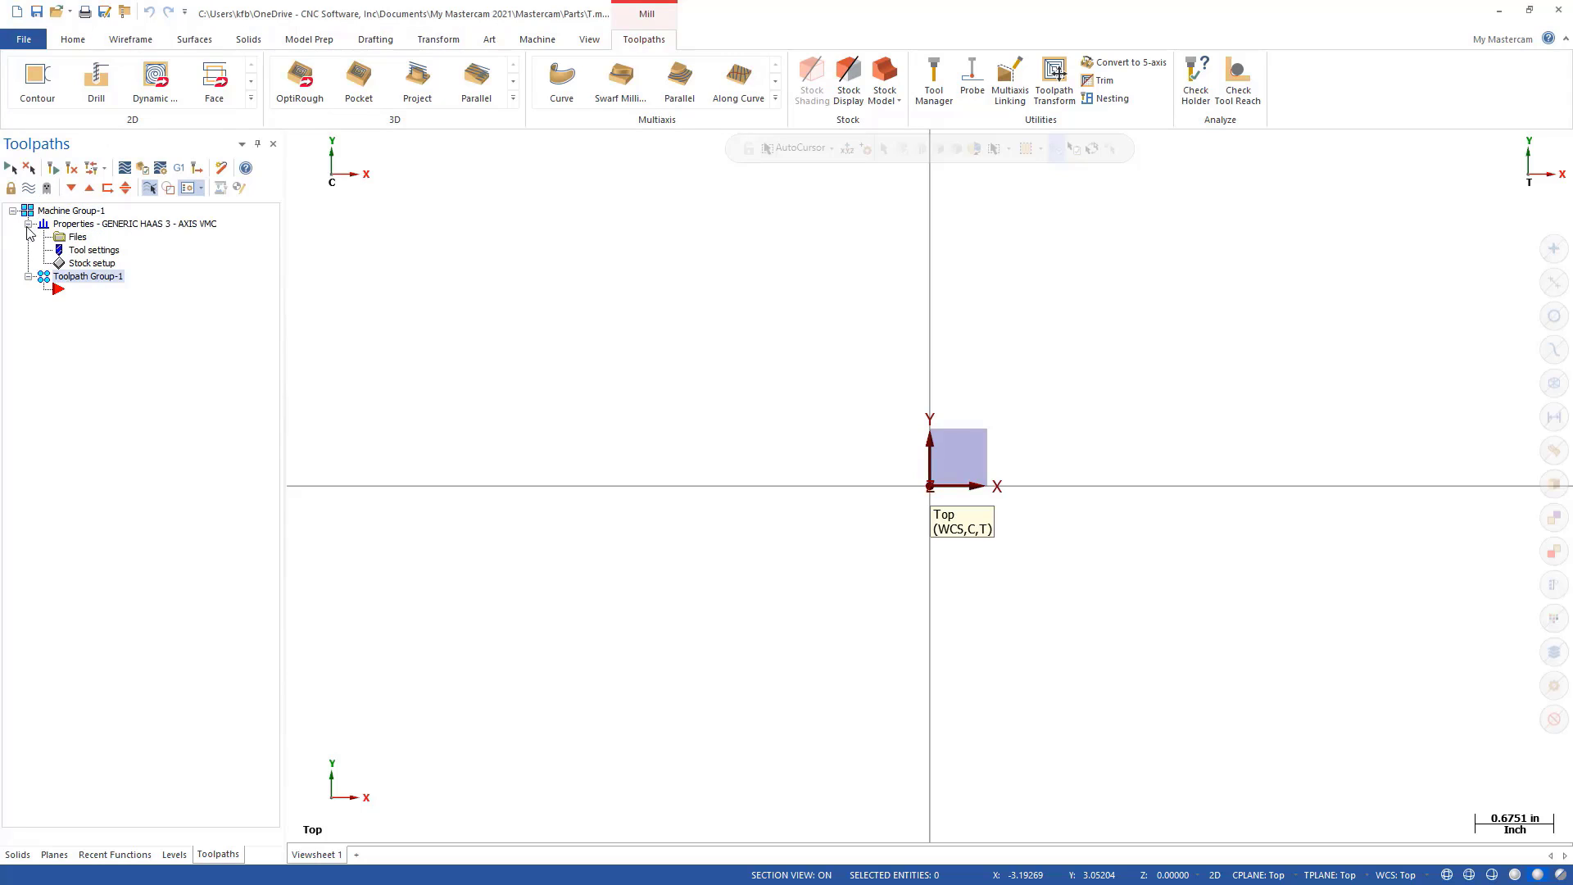
pyautogui.click(78, 239)
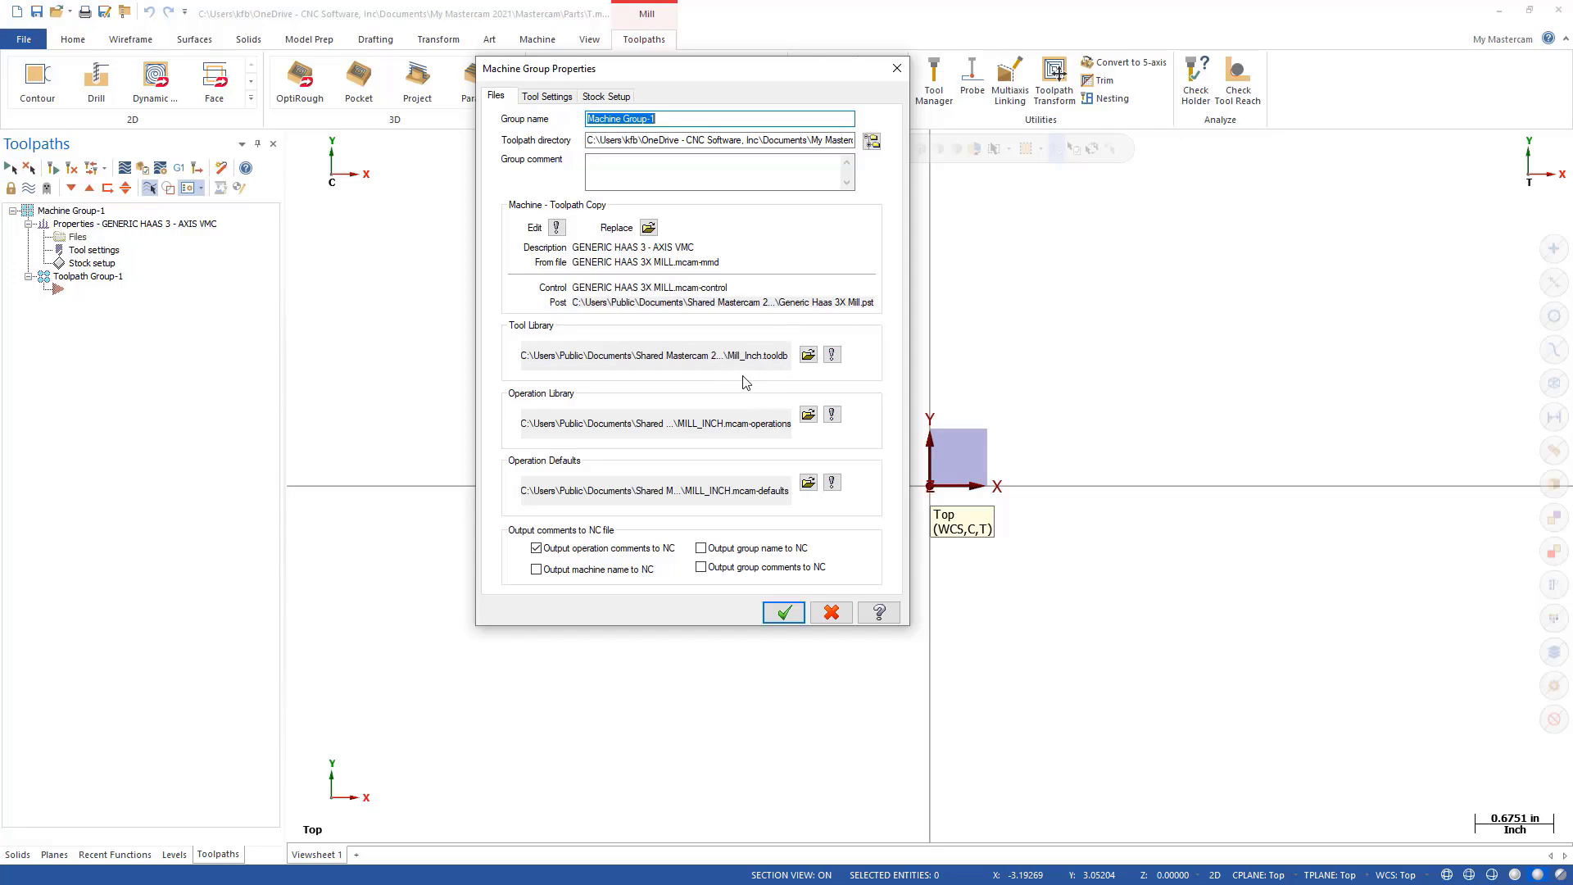
pyautogui.click(831, 613)
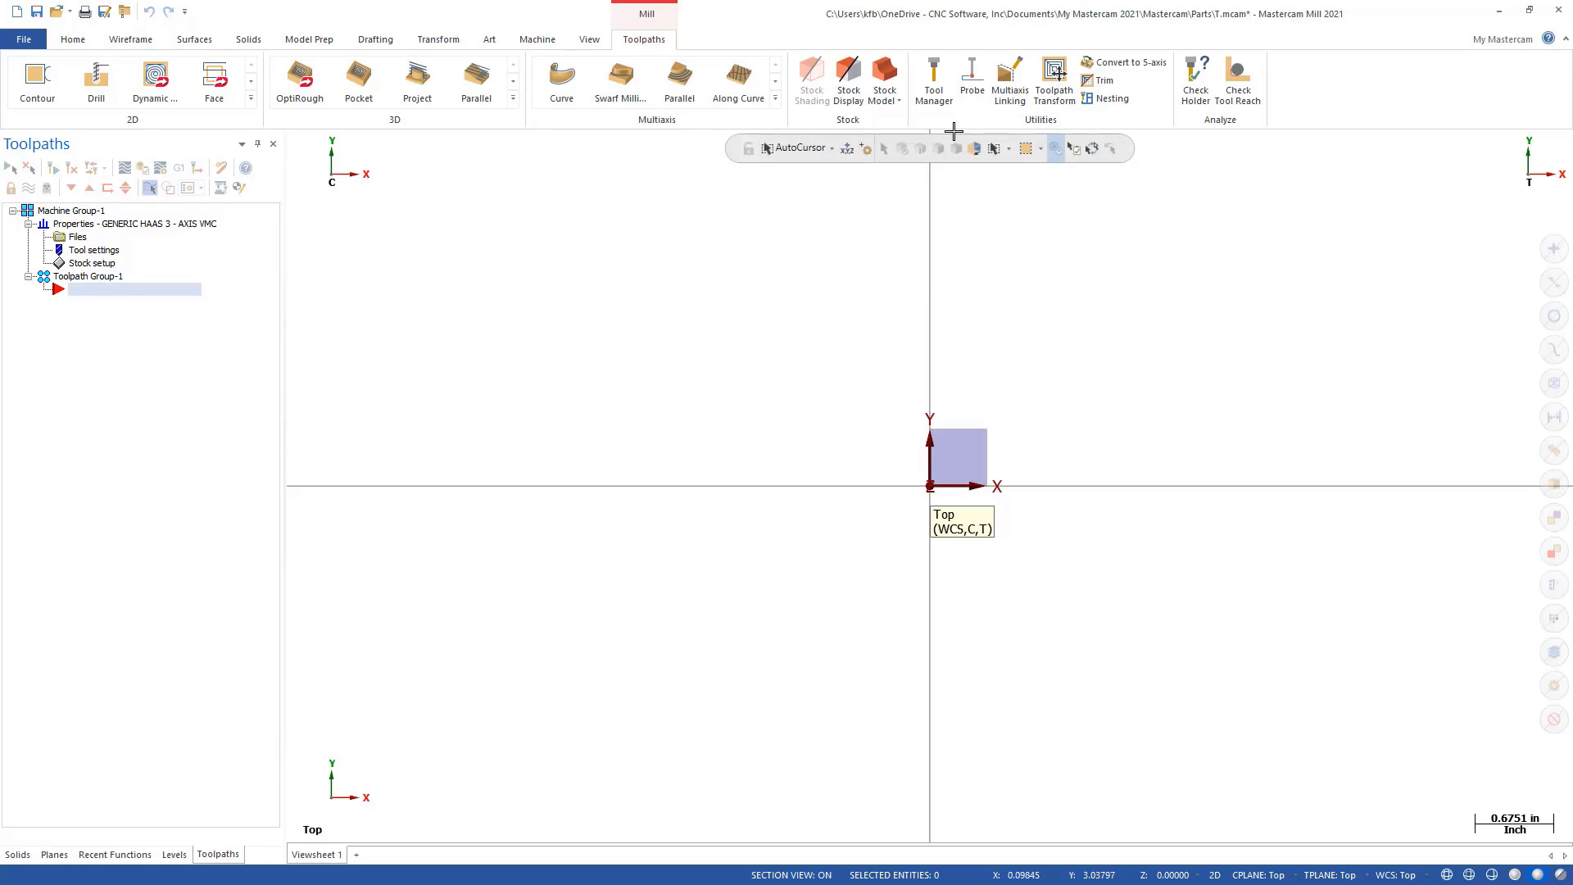
# Open the part's Tool Manager and view the Mill_Inch library with only assemblies, followed by only tools.
pyautogui.click(935, 82)
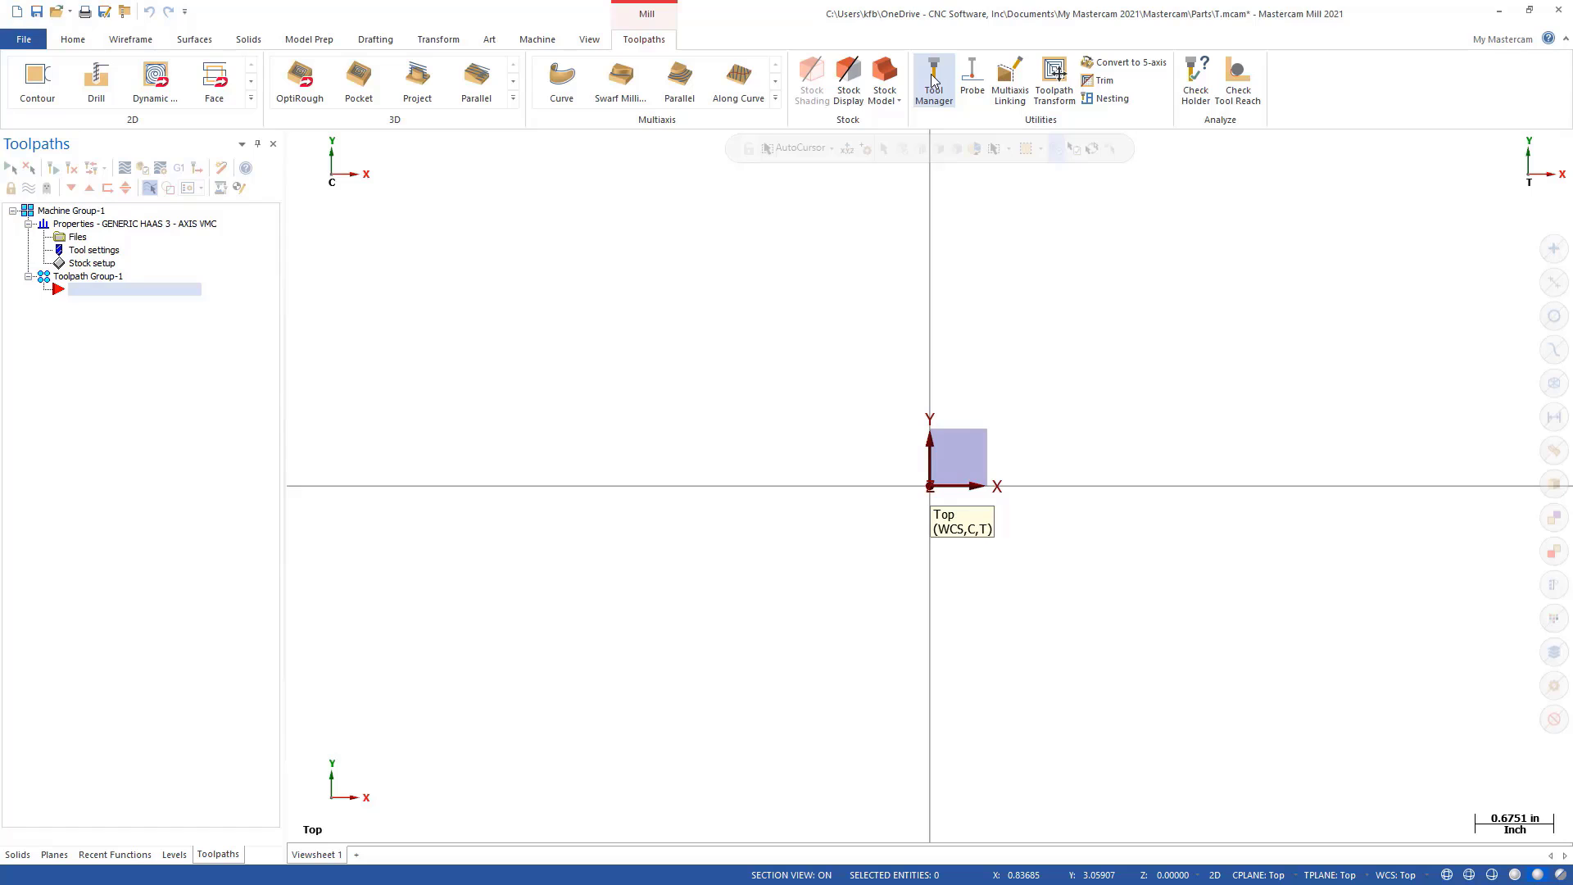
pyautogui.click(933, 82)
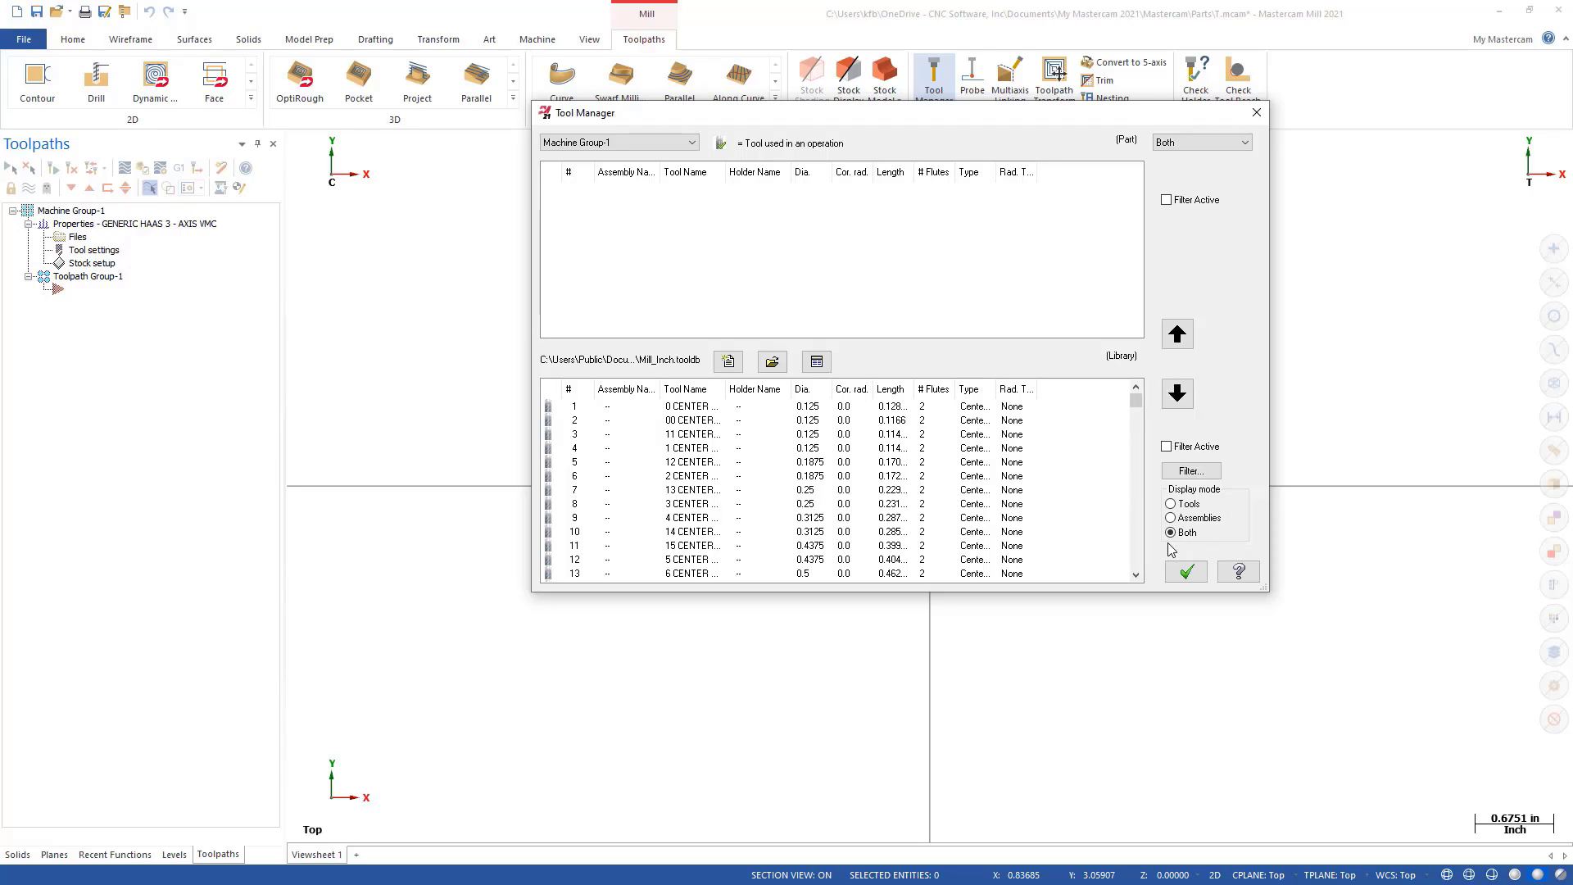
pyautogui.click(1171, 518)
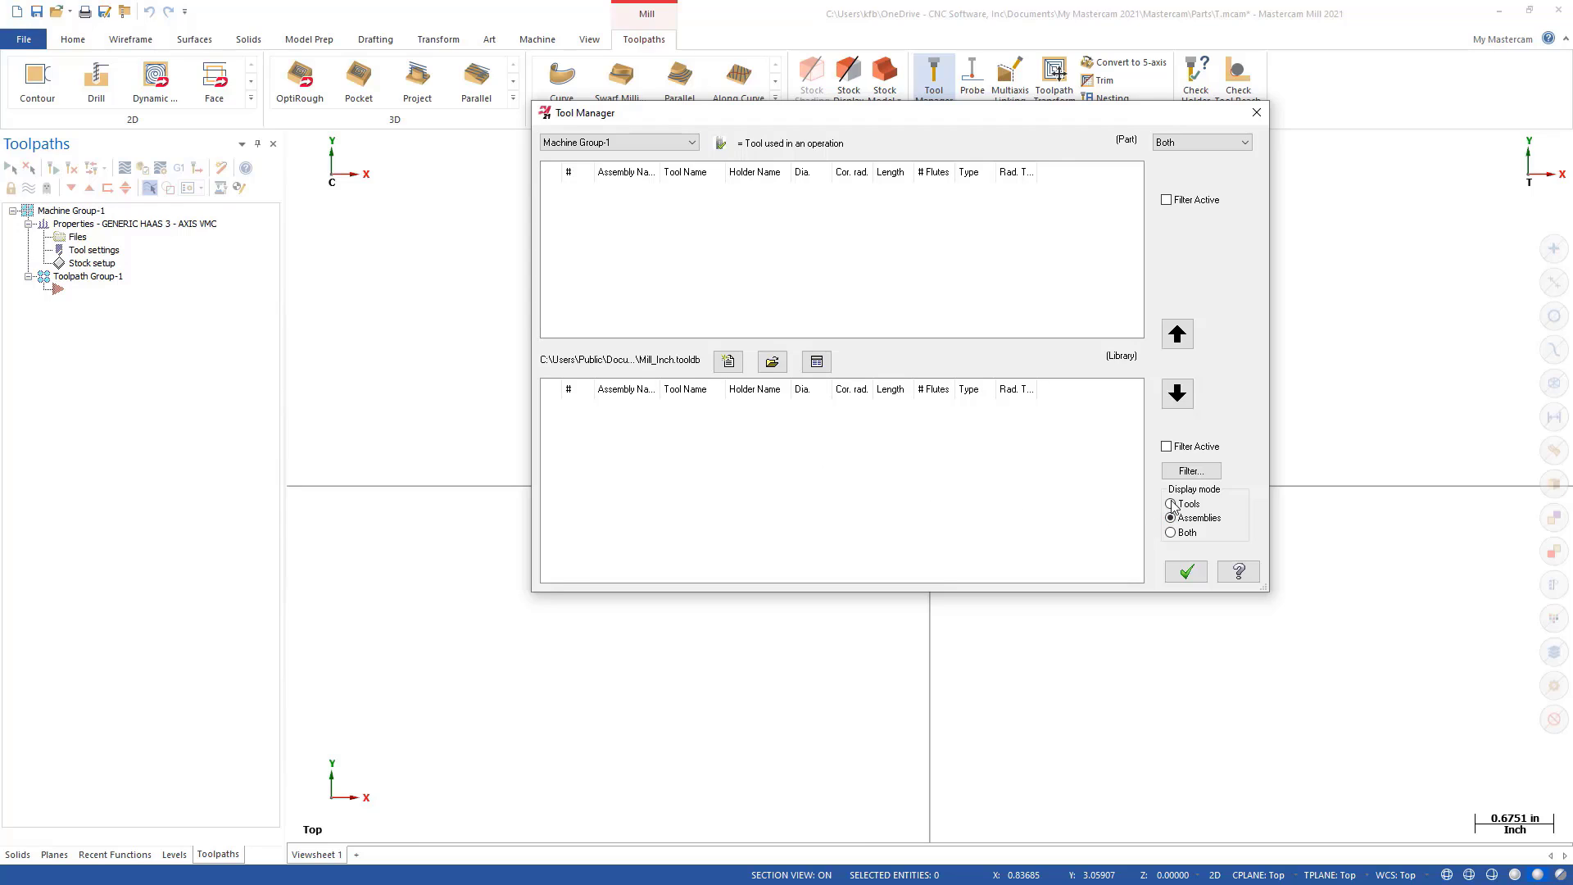
pyautogui.click(1171, 504)
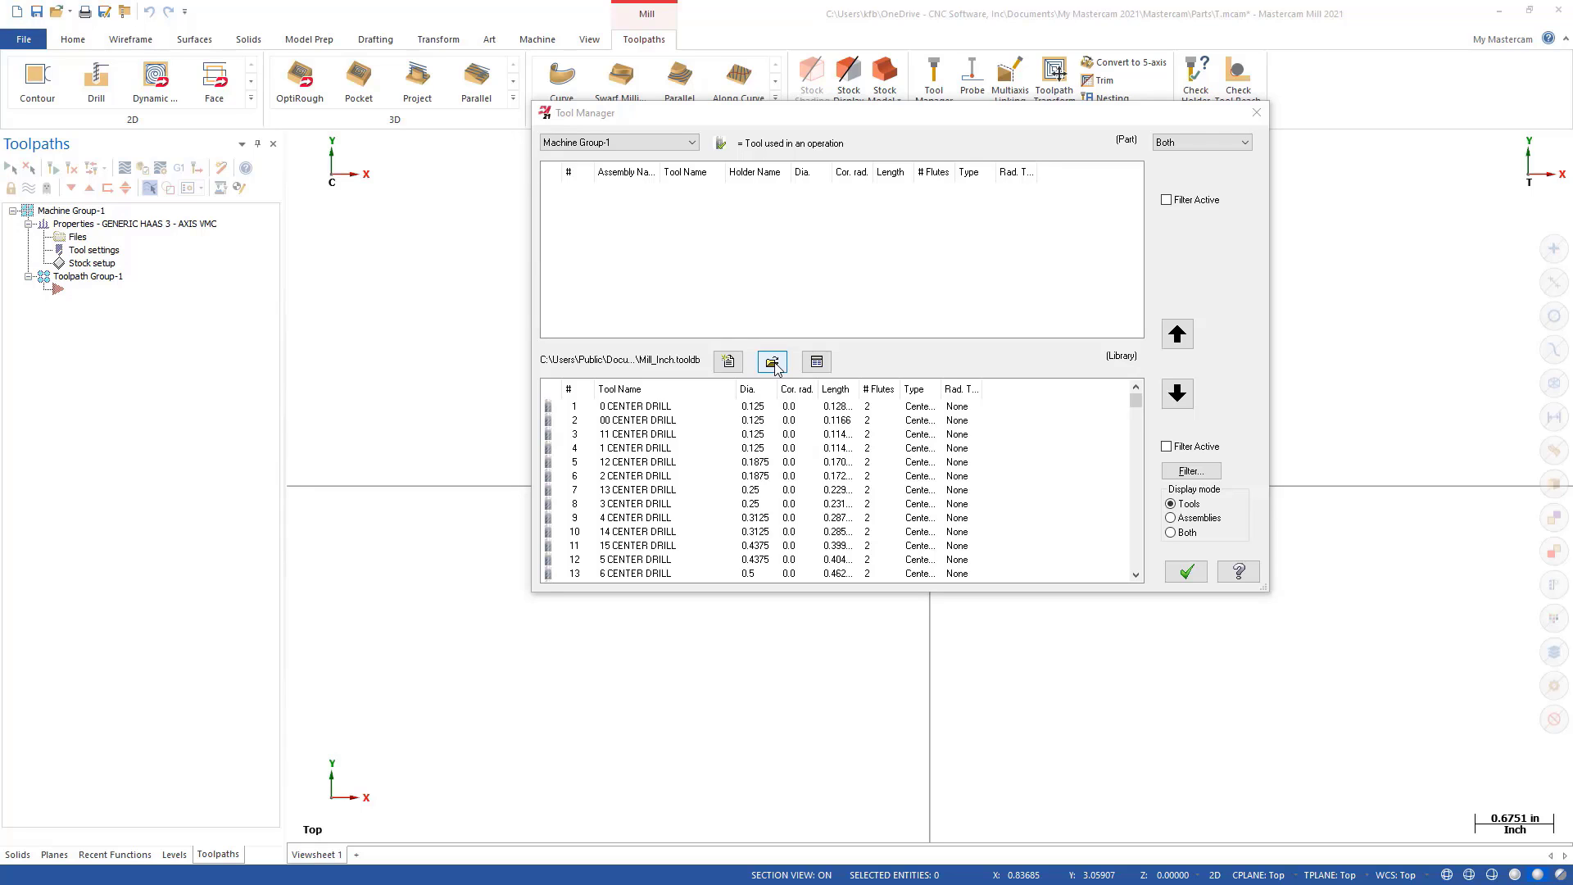
# Load the MCU 2021 3D Mill.TOOLDB tool library and set its display mode to show both tools and assemblies.
pyautogui.click(773, 362)
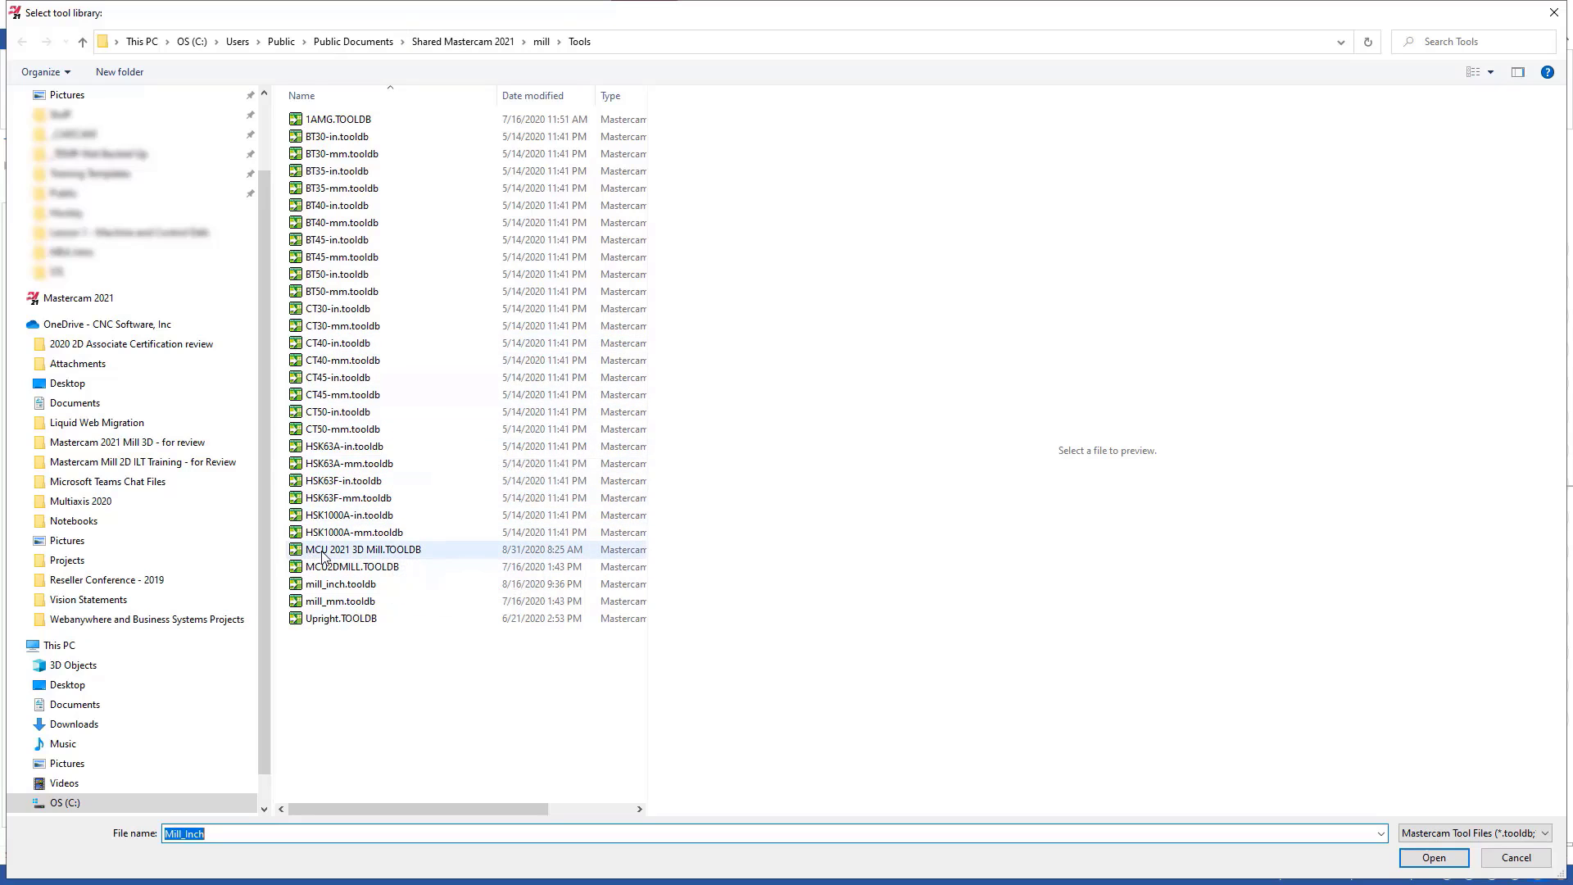
pyautogui.click(368, 550)
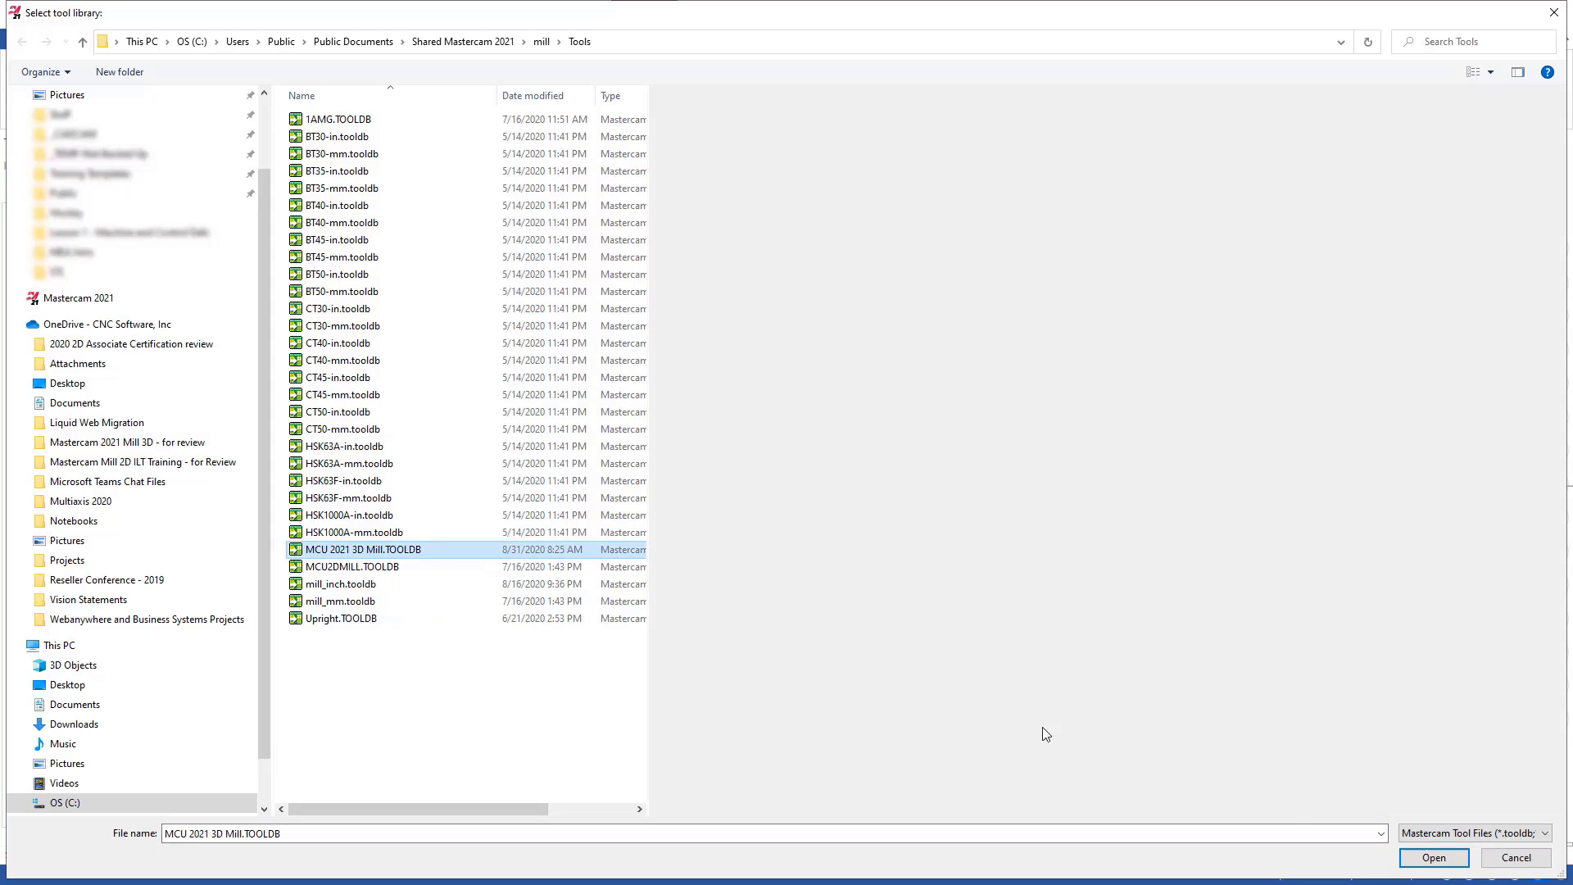
pyautogui.click(1436, 860)
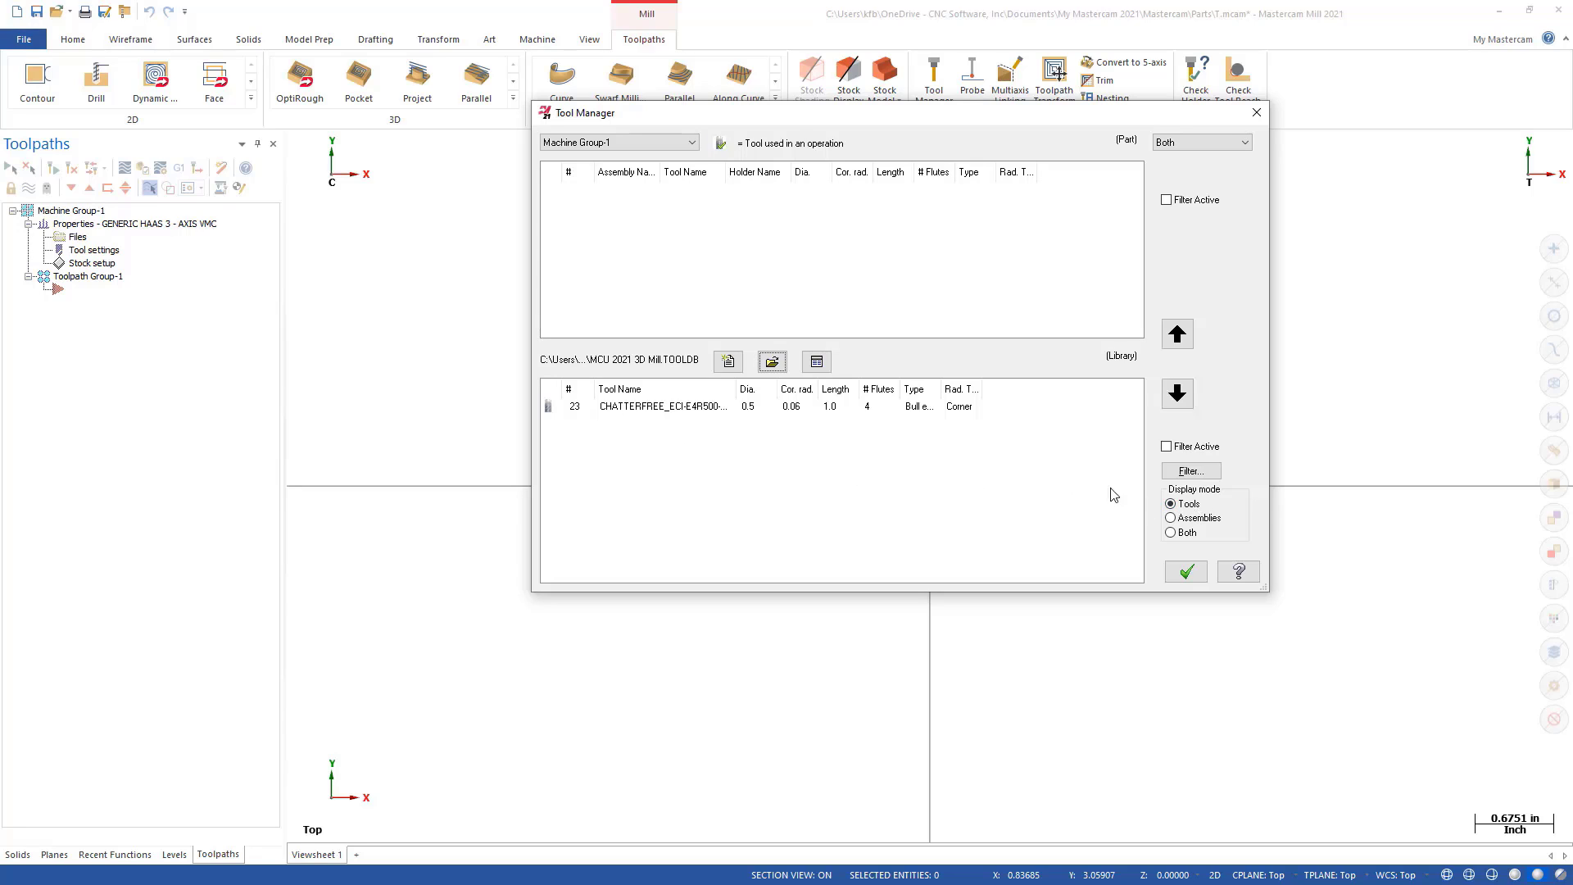
pyautogui.click(1171, 519)
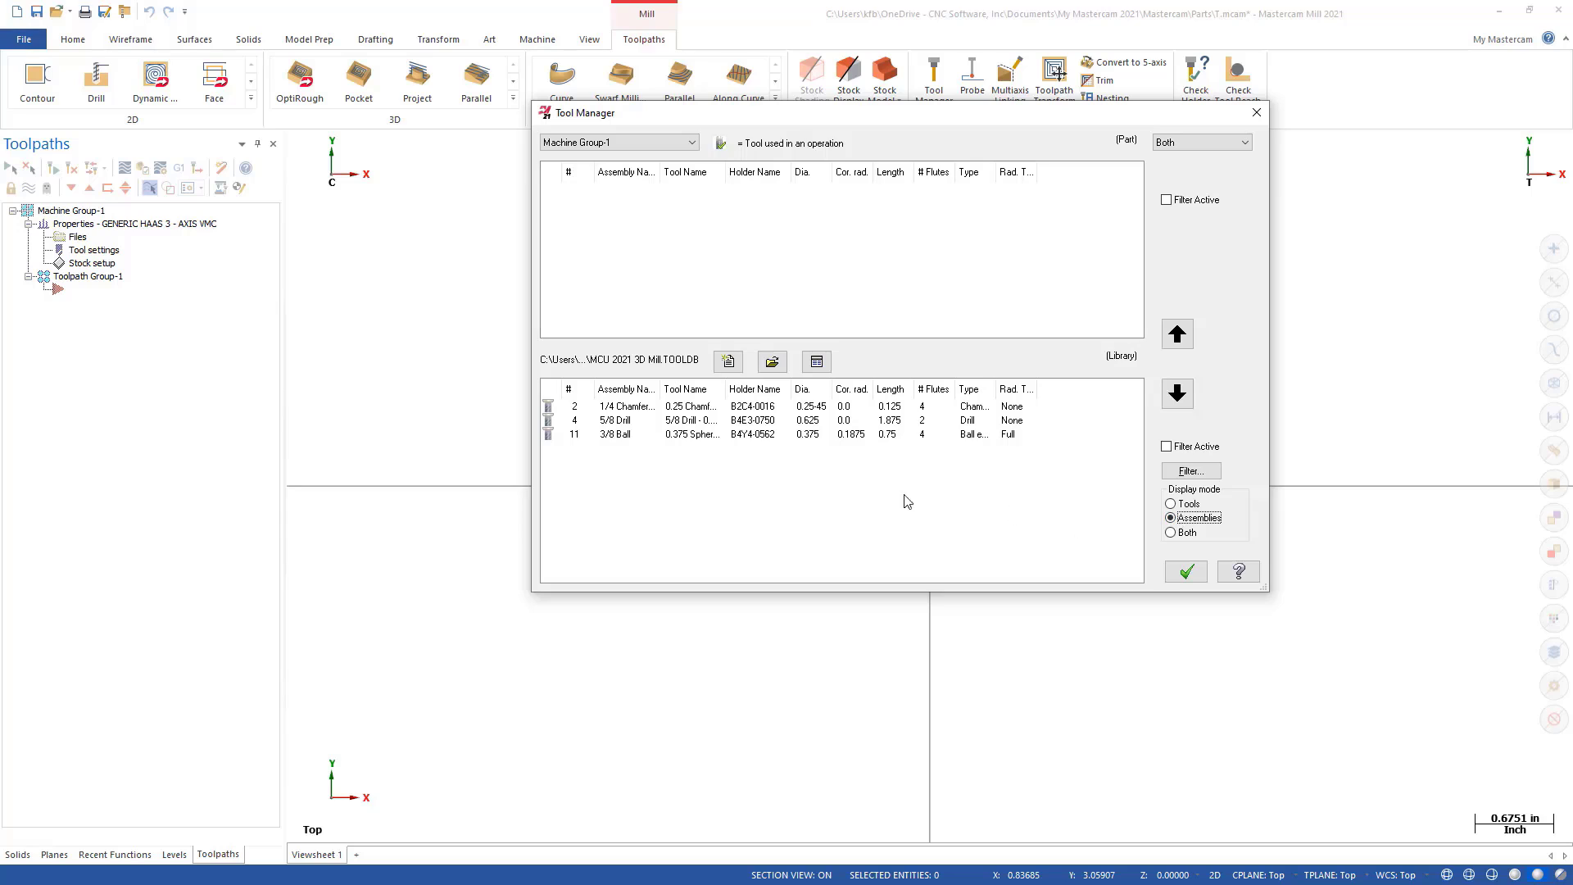
pyautogui.click(1171, 533)
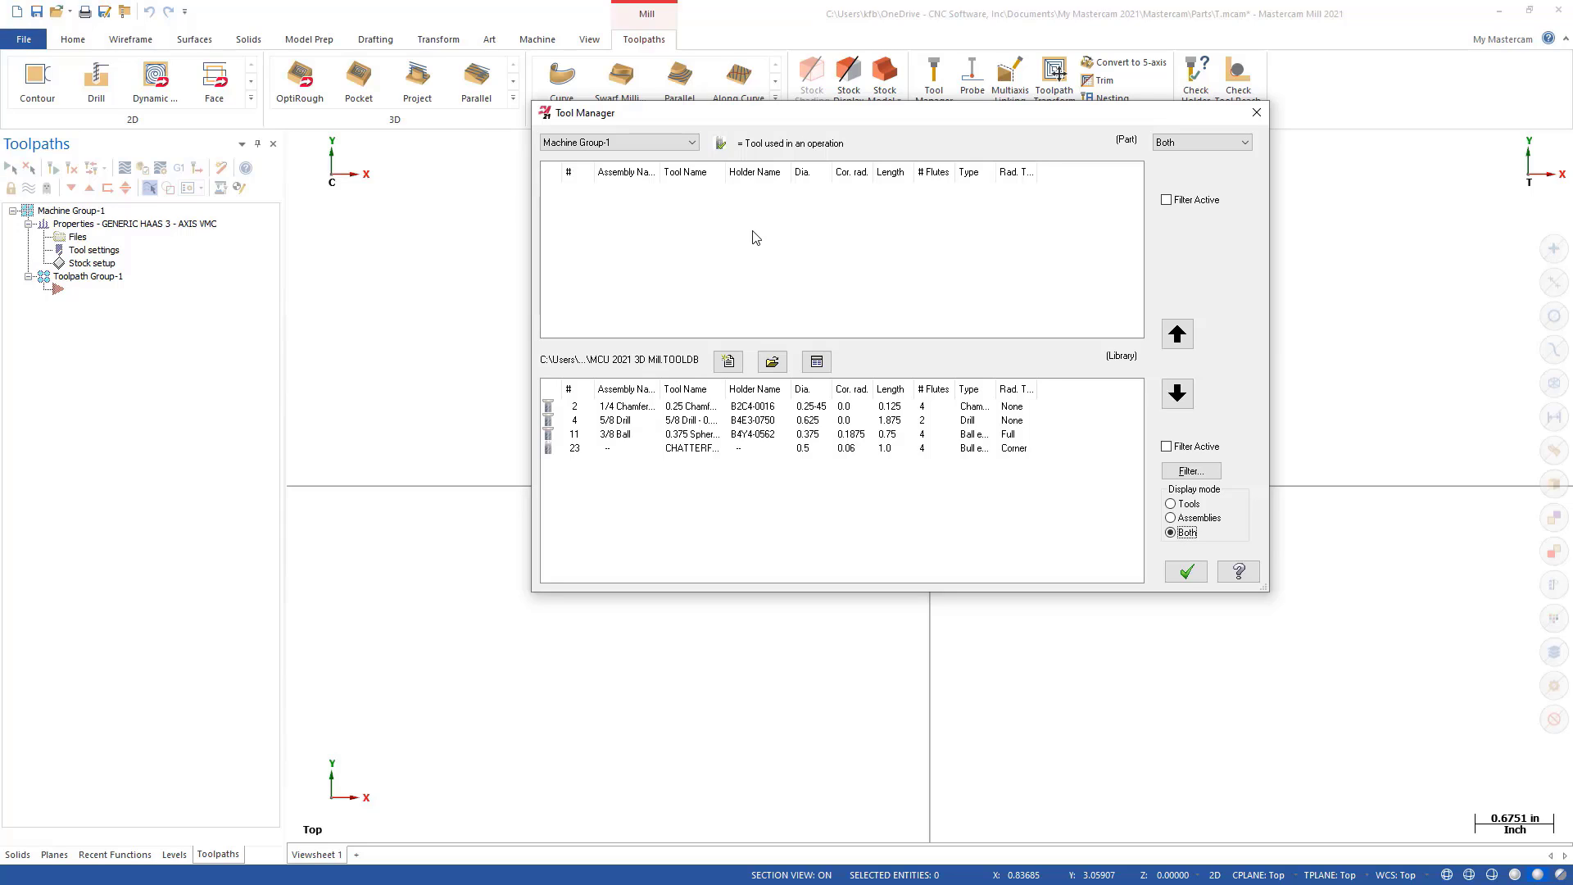
# Copy every tool and assembly from the MCU 2021 3D Mill library into Machine Group-1 and accept the tool list.
pyautogui.moveTo(740, 534); pyautogui.dragTo(607, 405)
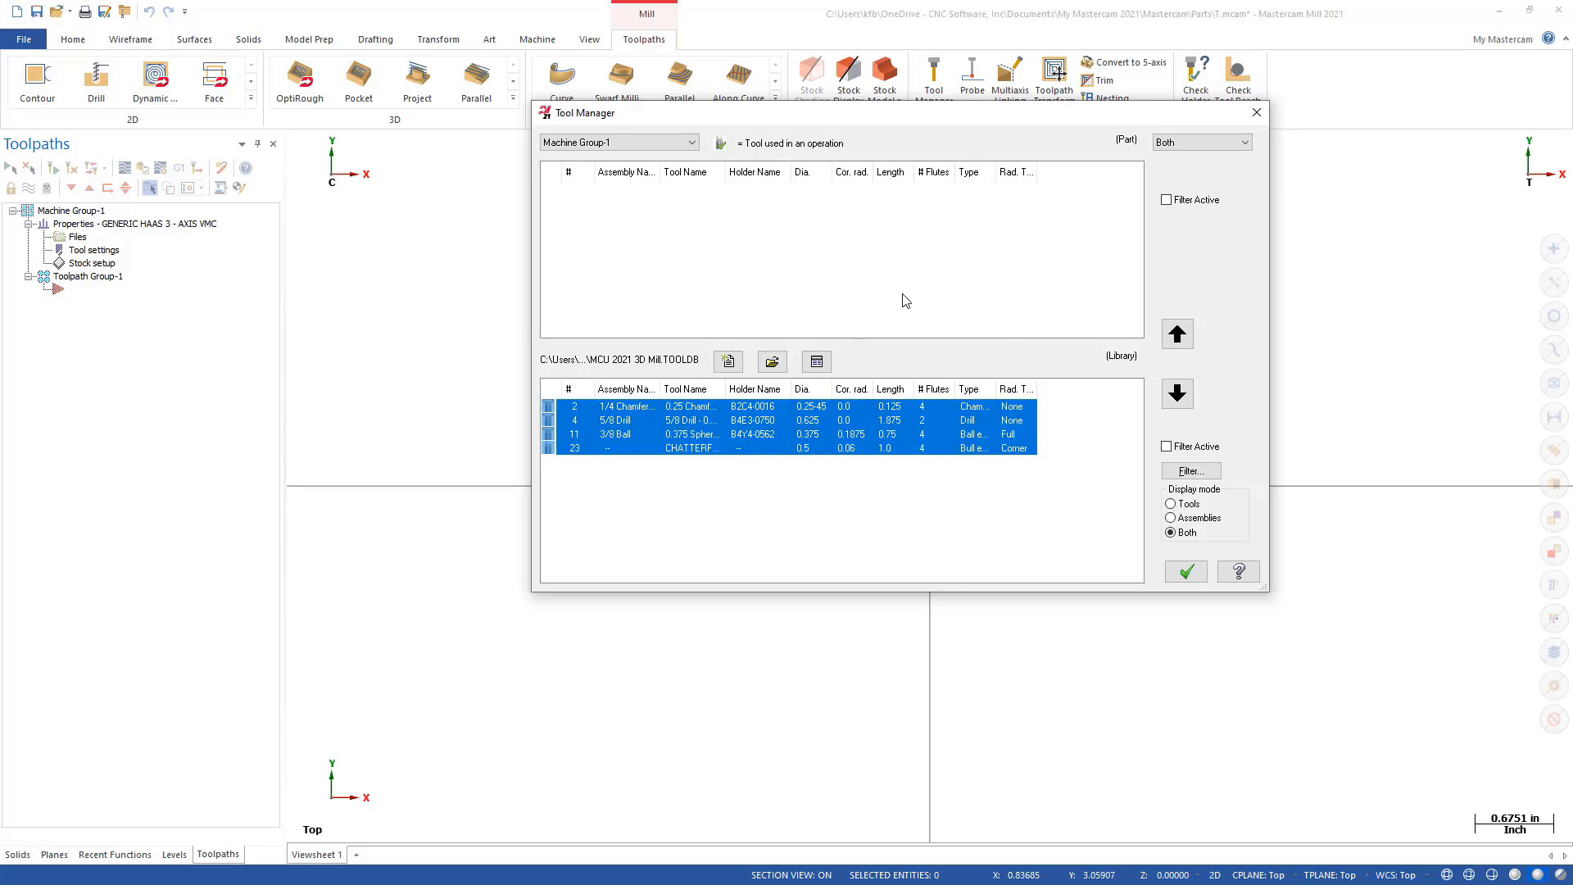
pyautogui.click(1178, 334)
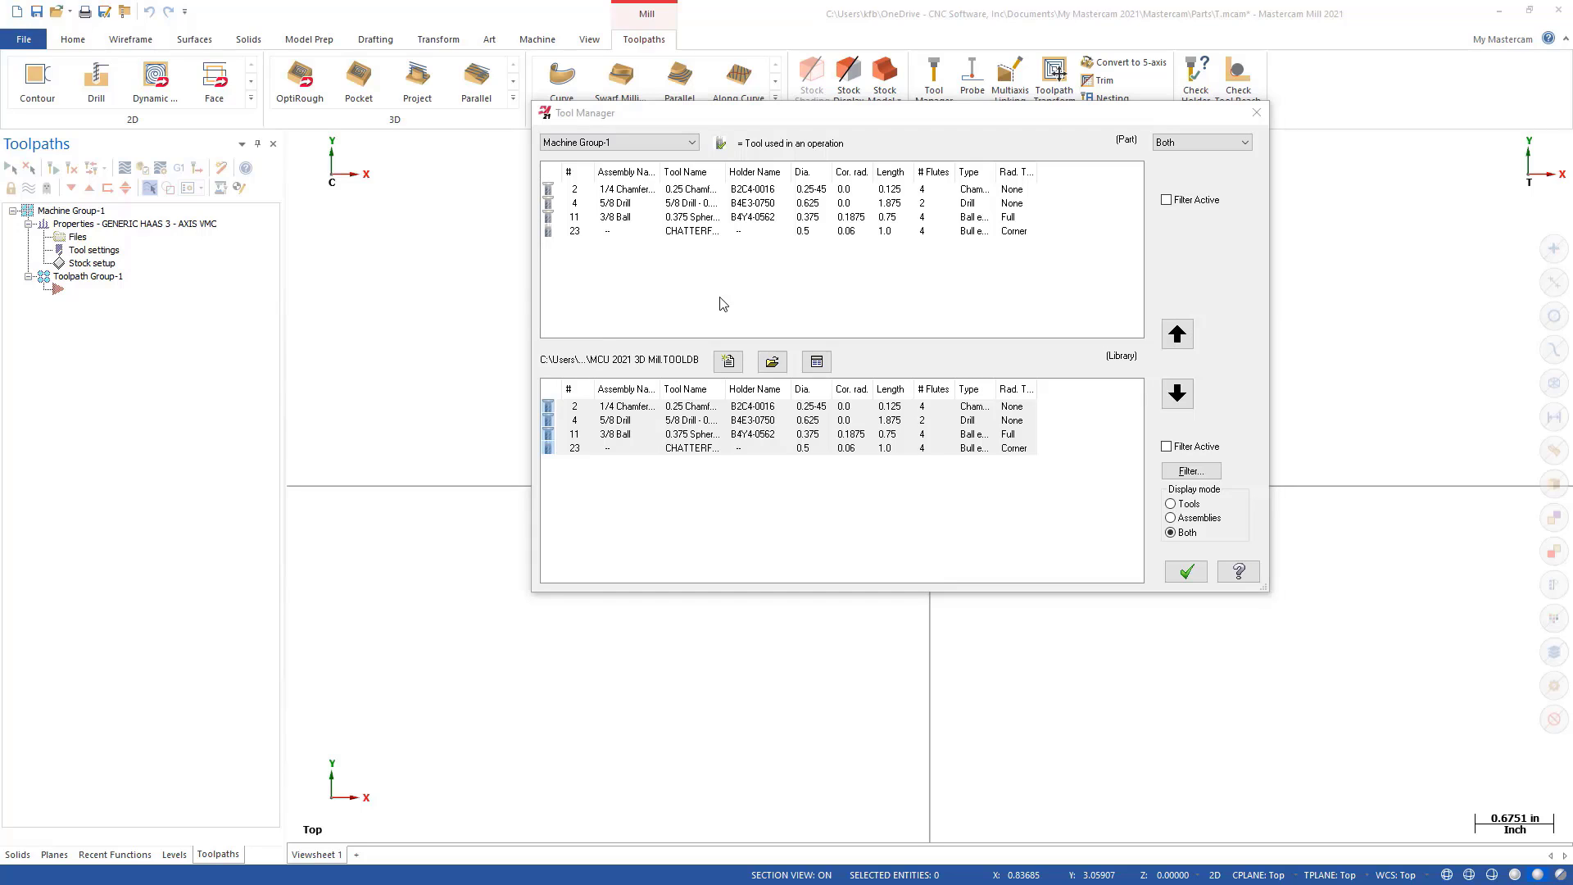
pyautogui.click(1187, 572)
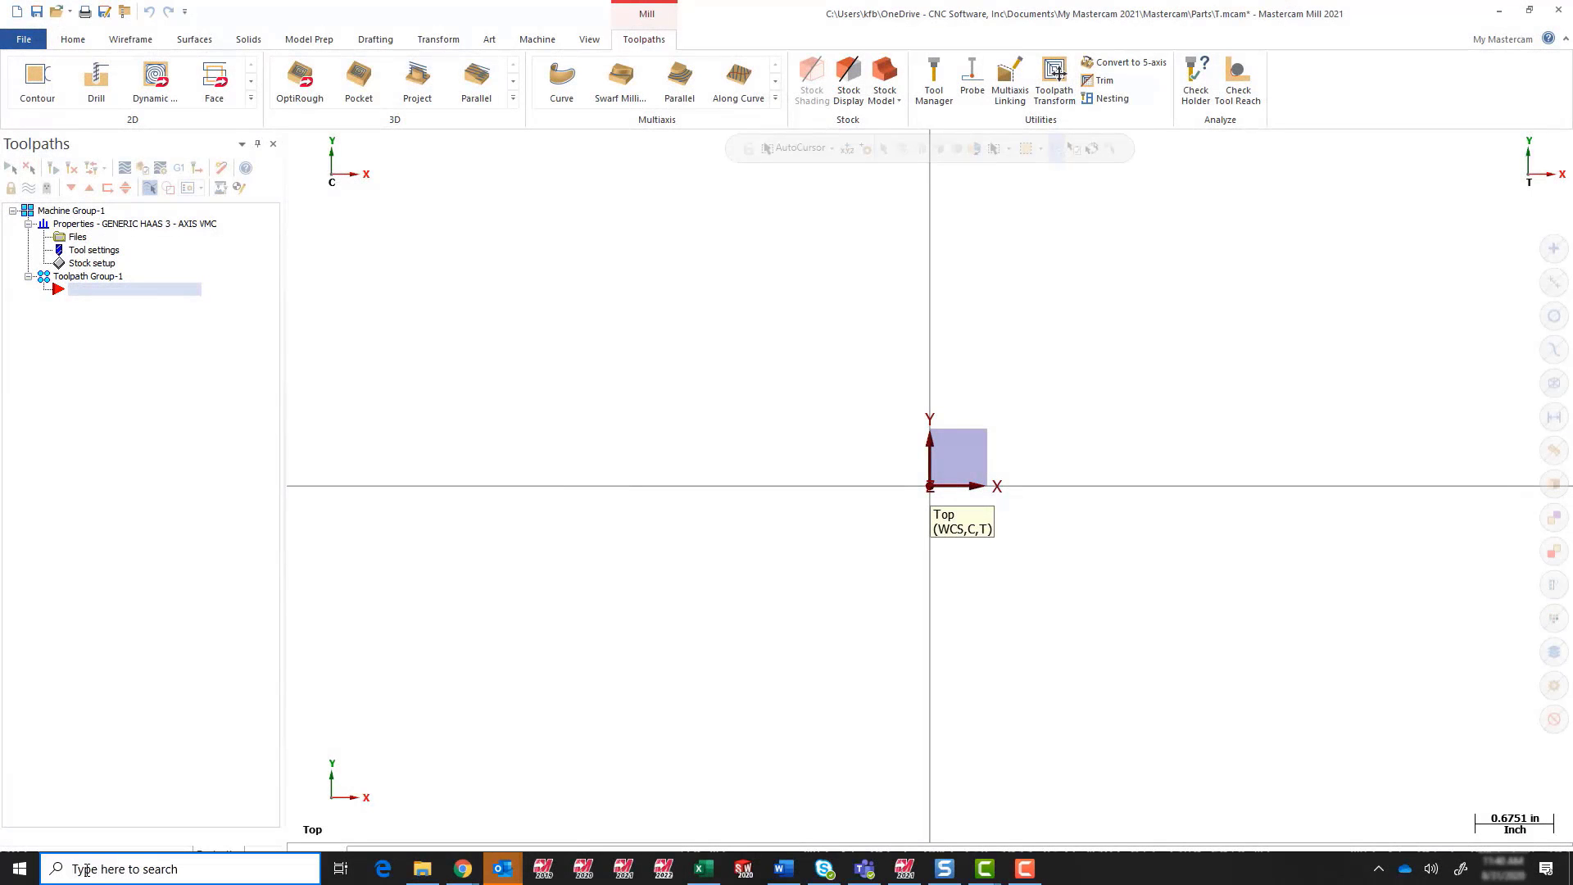
# Launch the standalone Mastercam 2021 Tool Manager and open the MCU 2021 3D Mill.TOOLDB database.
pyautogui.click(85, 870)
pyautogui.write('Tool')
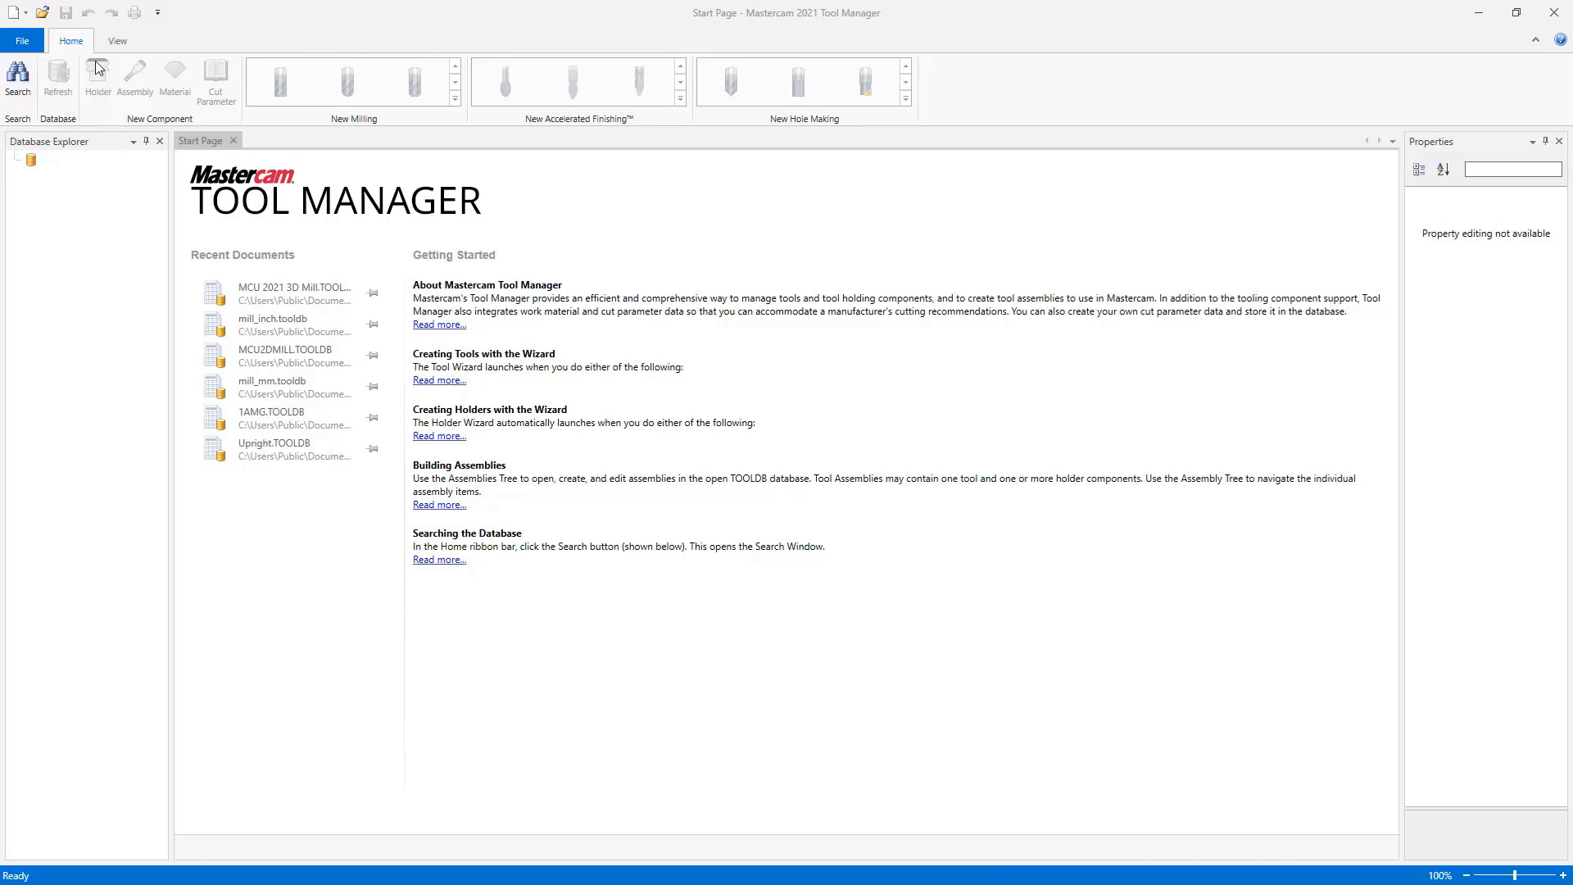
pyautogui.click(43, 13)
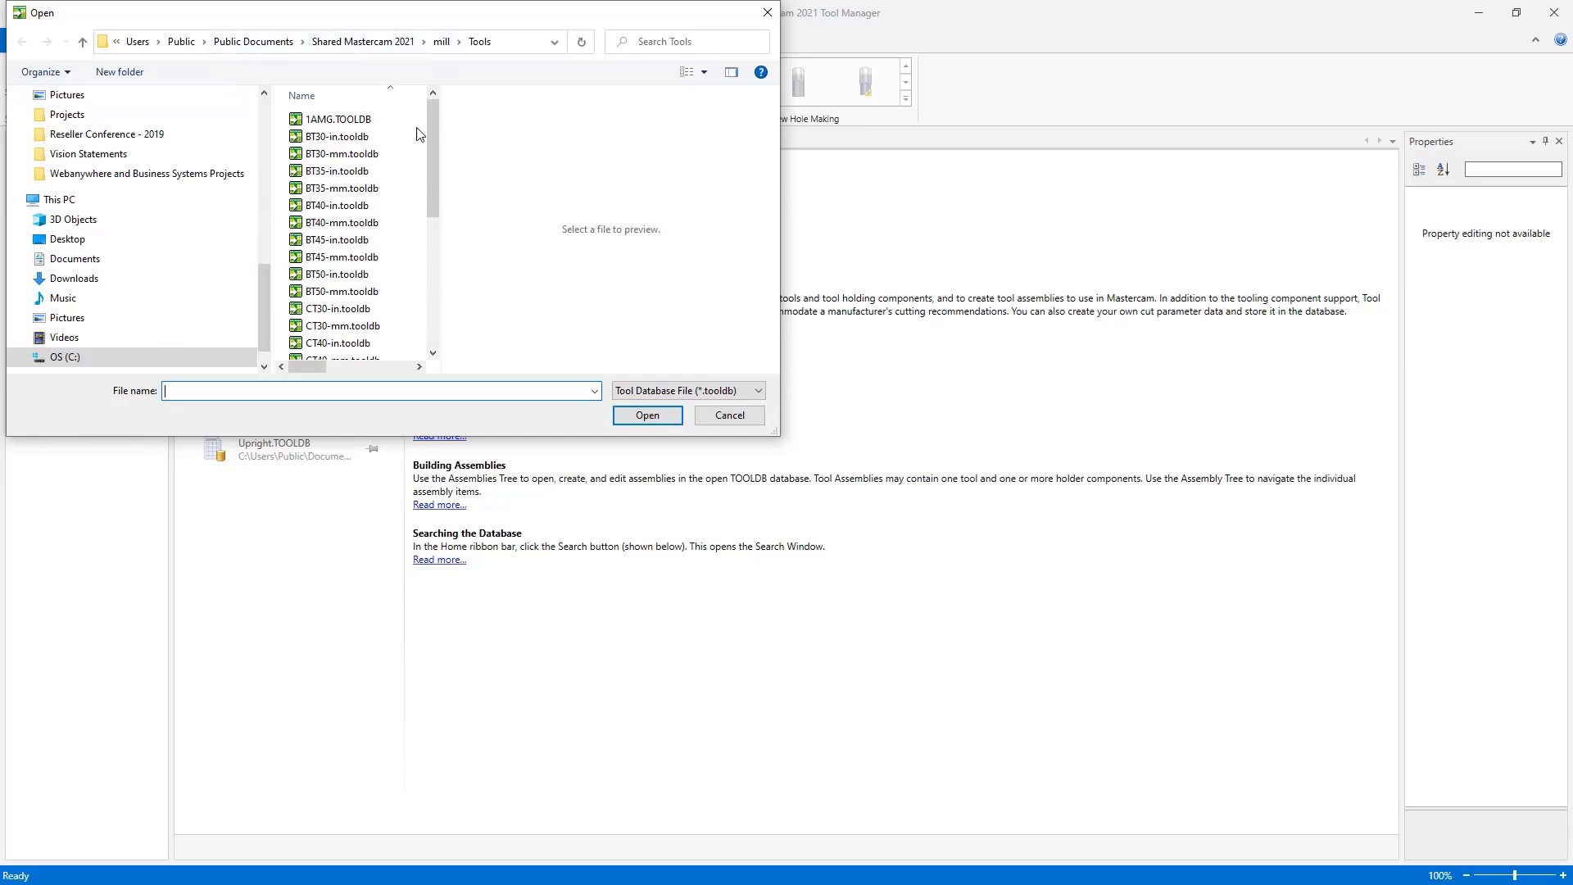
pyautogui.scroll(-4, 361, 275)
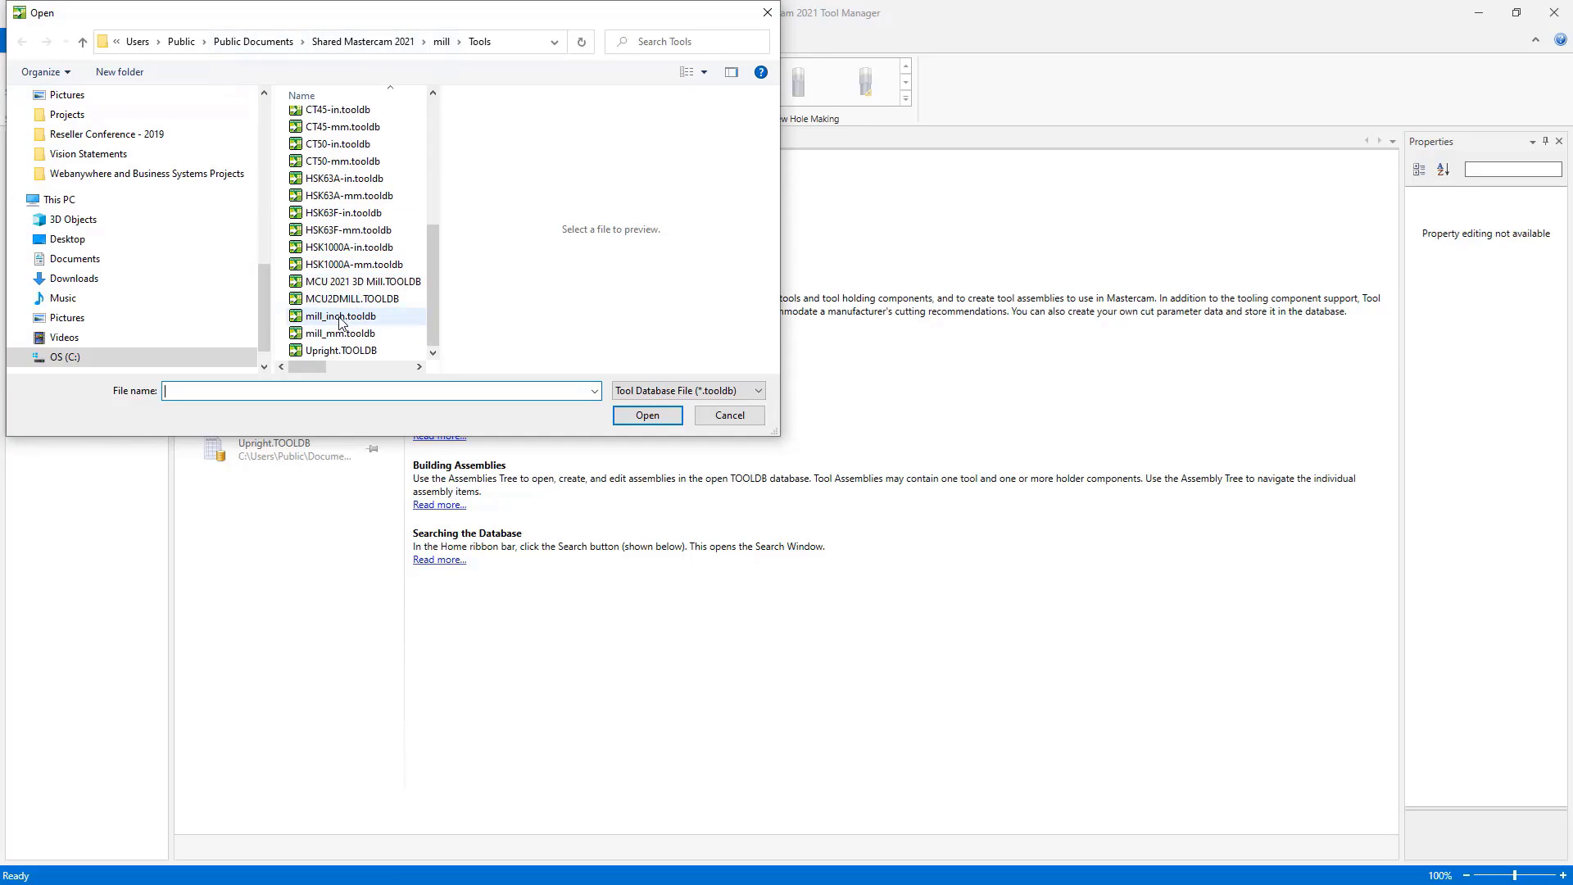
pyautogui.scroll(-1, 338, 284)
pyautogui.click(338, 284)
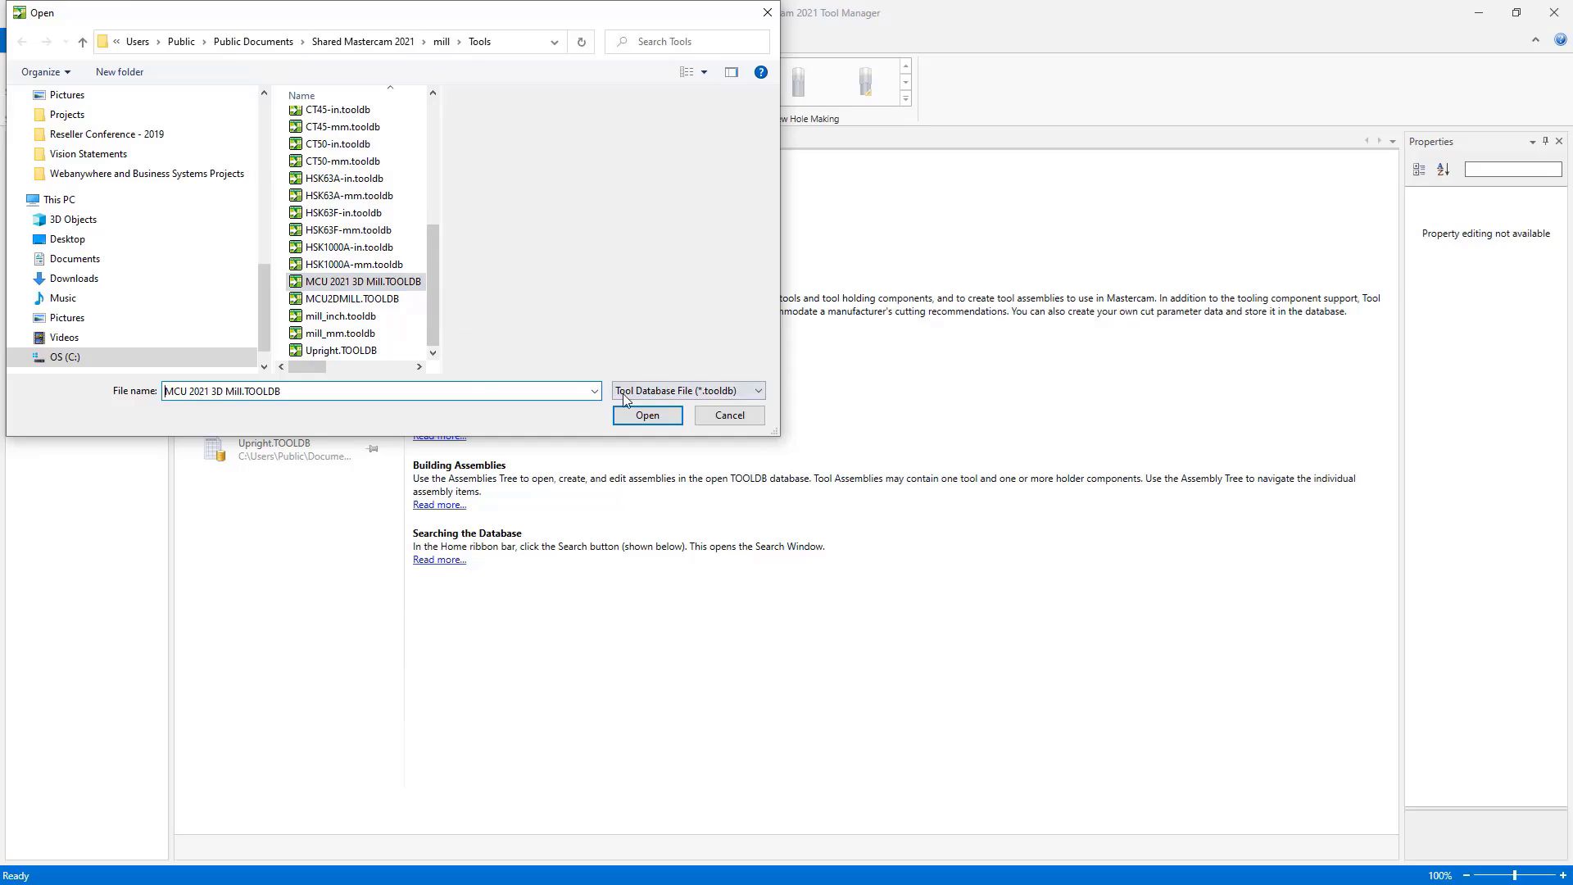
pyautogui.click(641, 416)
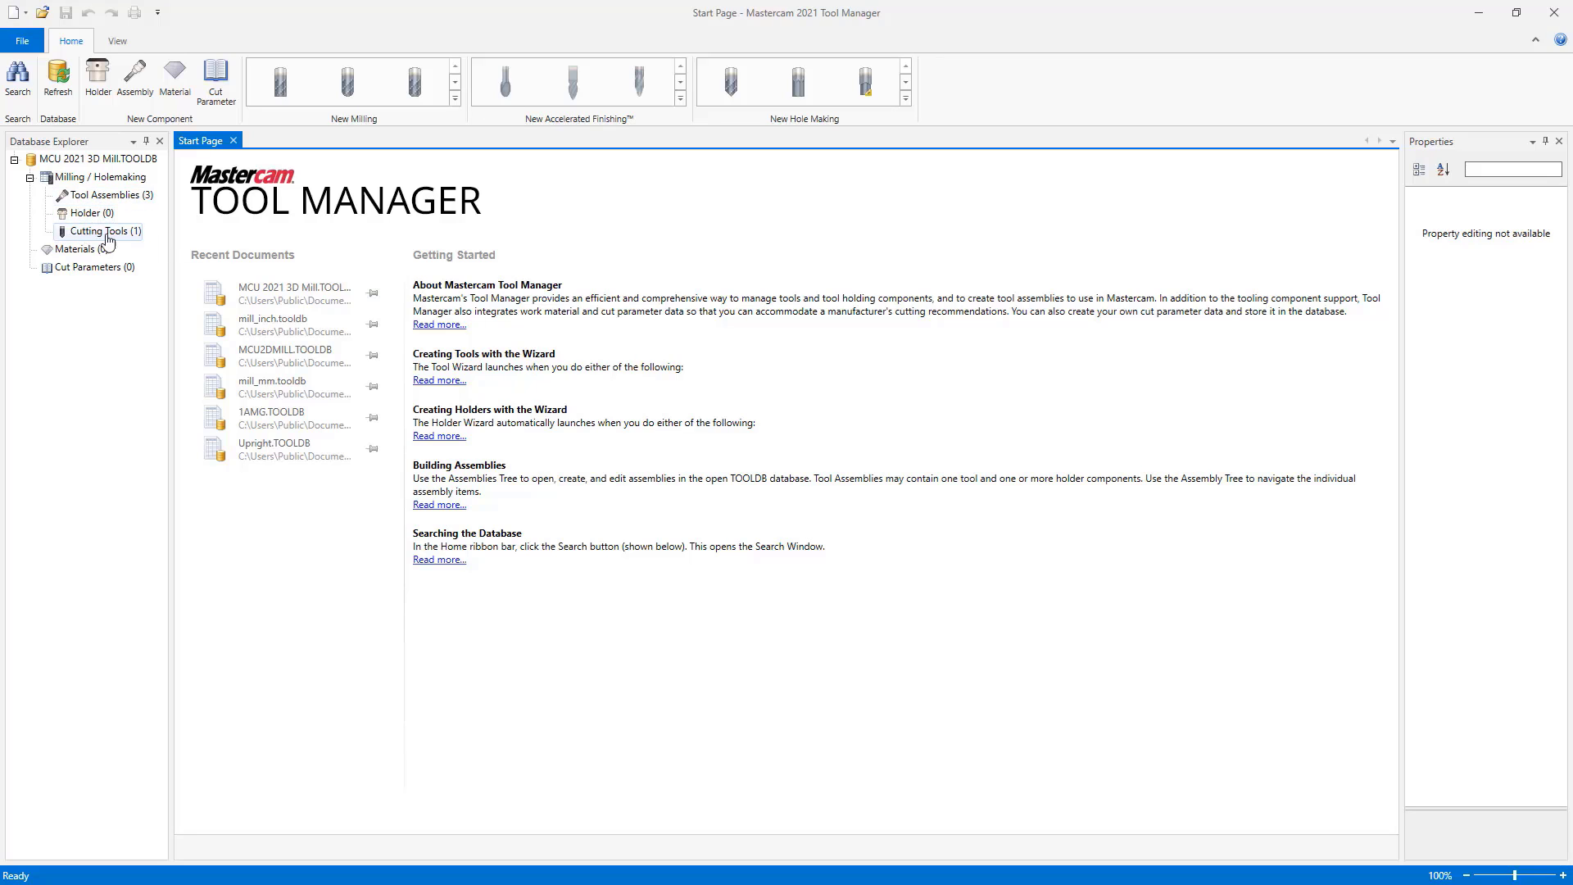
# Examine the tool assemblies, holders and cutting tools stored in the MCU 2021 3D Mill database.
pyautogui.click(104, 196)
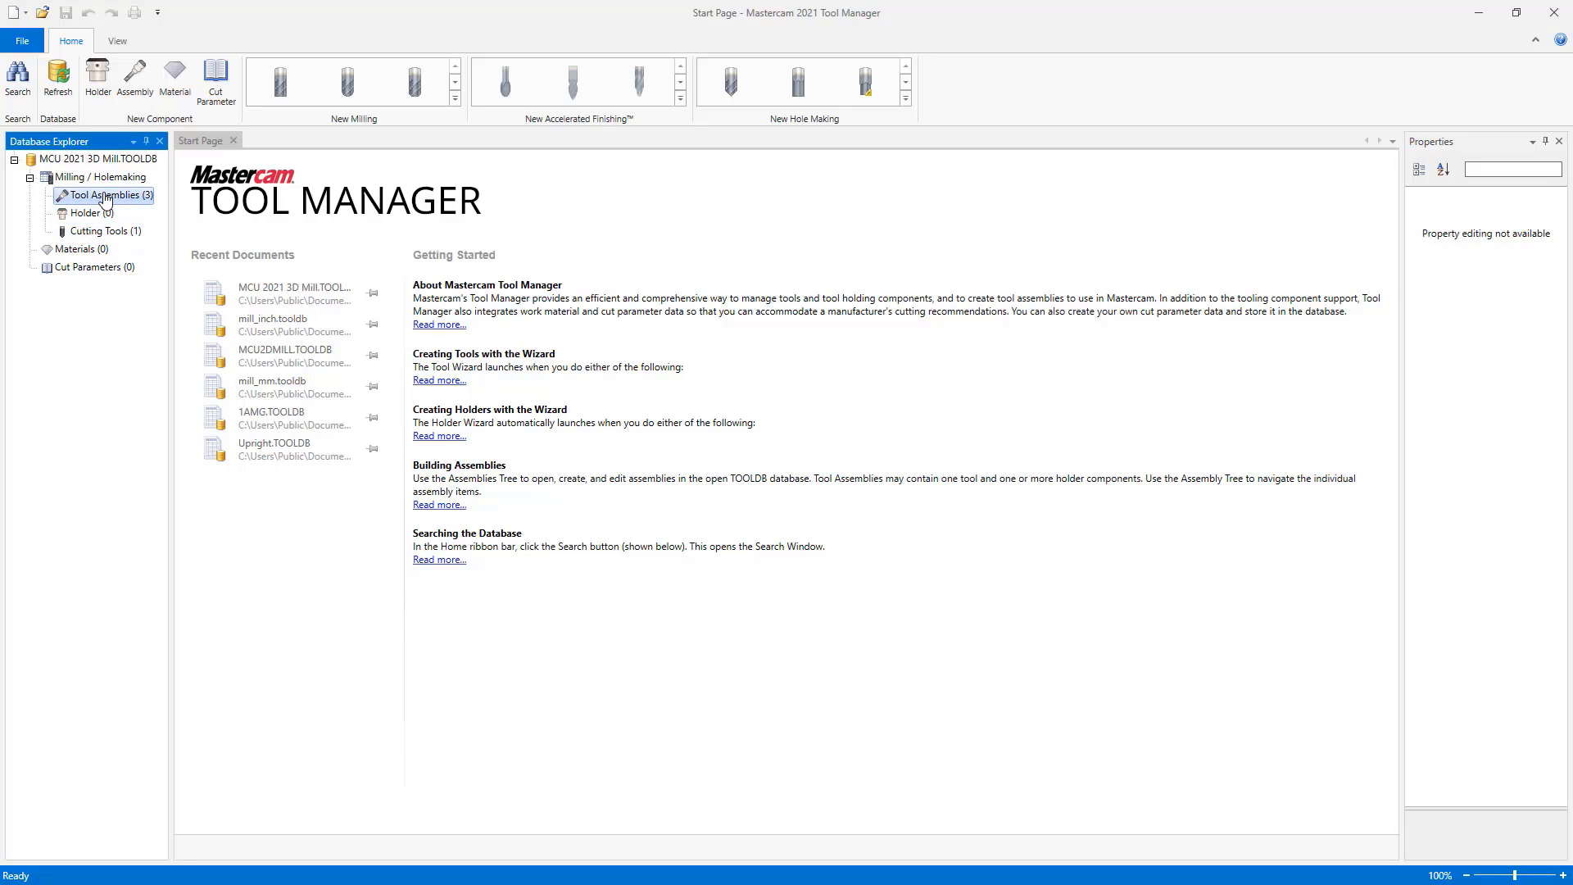
pyautogui.doubleClick(104, 197)
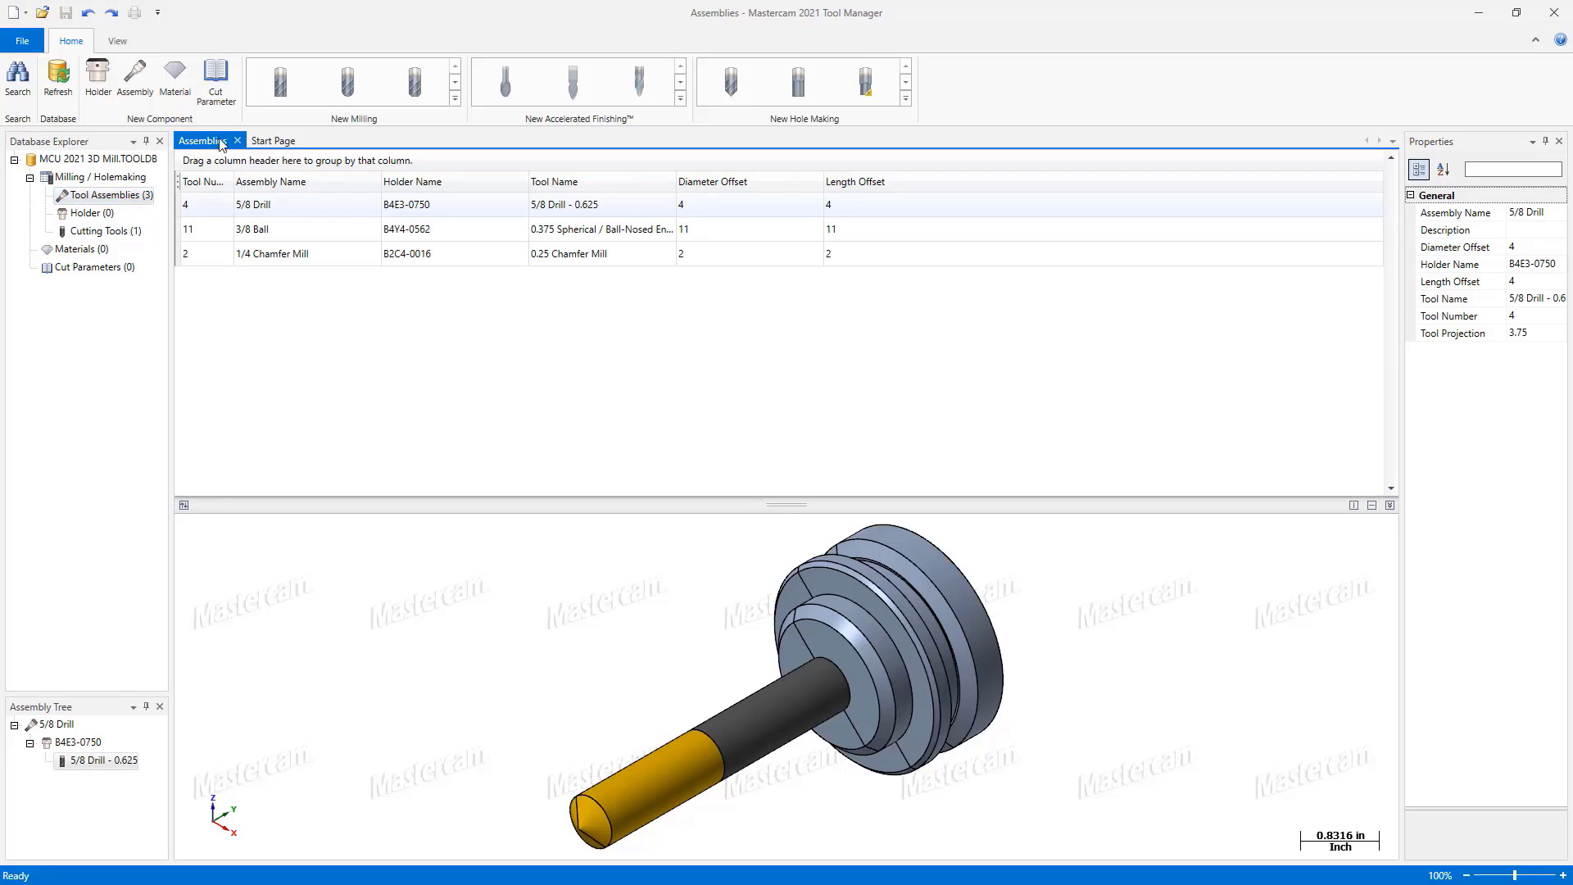
pyautogui.doubleClick(84, 214)
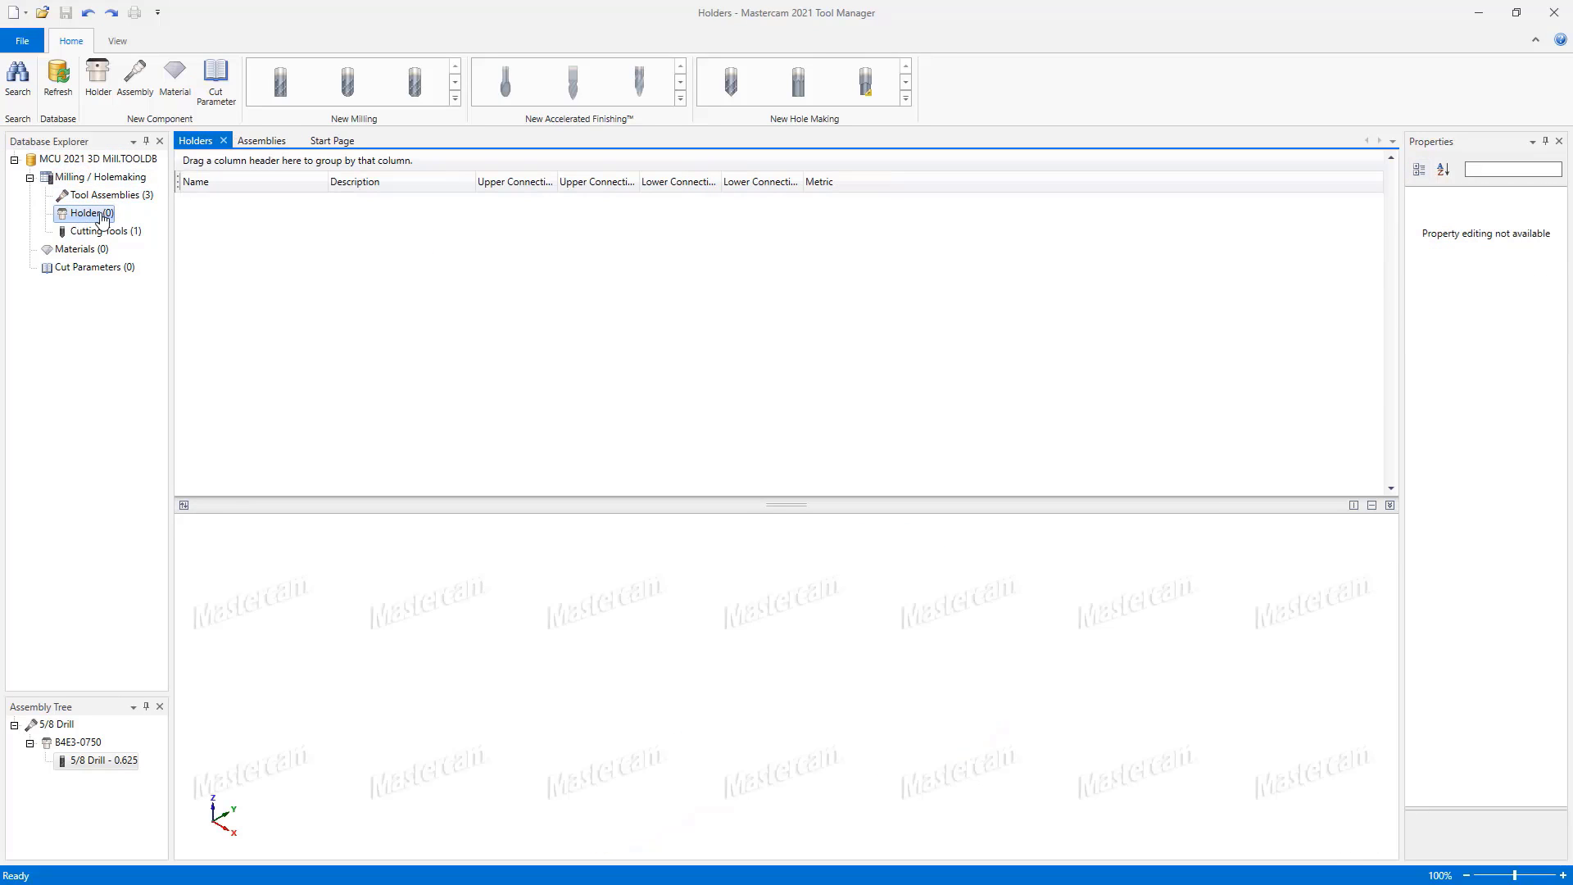
pyautogui.click(99, 232)
pyautogui.doubleClick(100, 233)
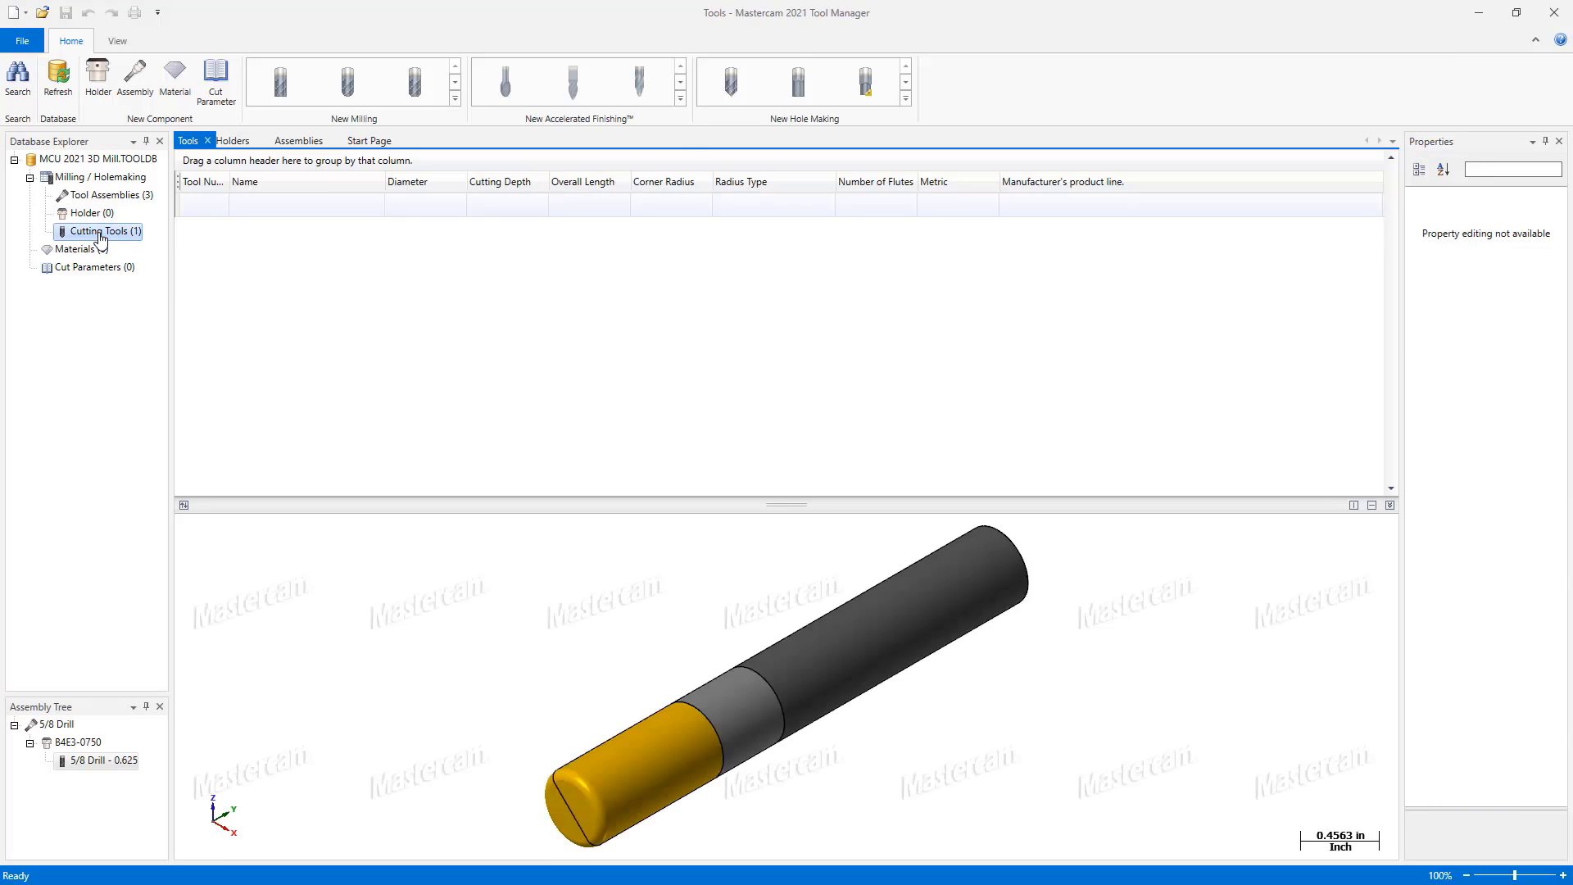
pyautogui.click(244, 142)
pyautogui.click(309, 141)
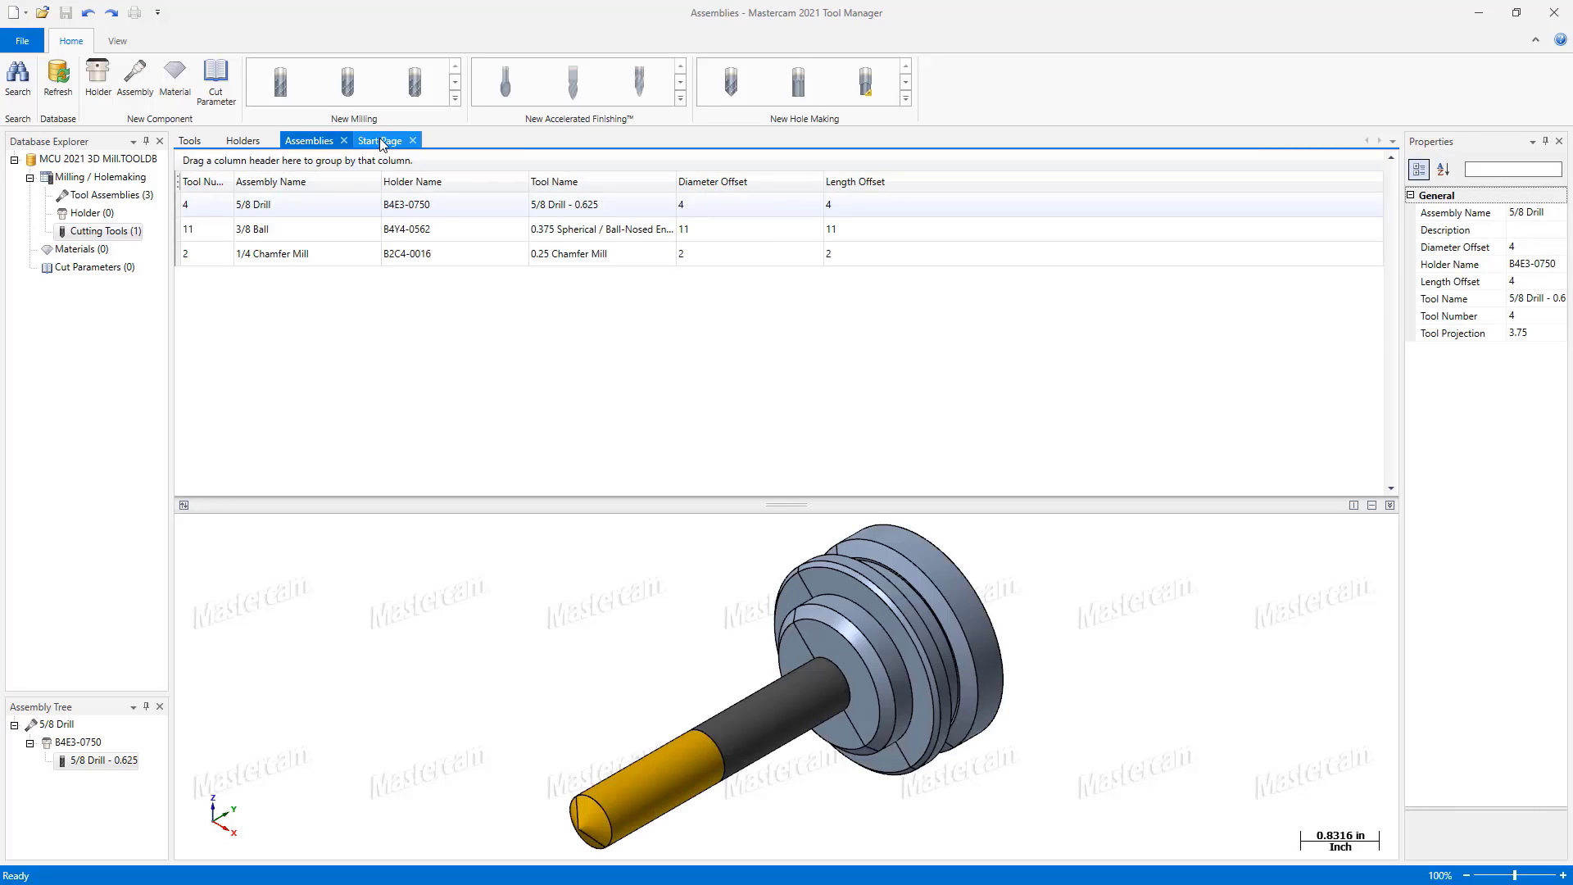
pyautogui.click(192, 142)
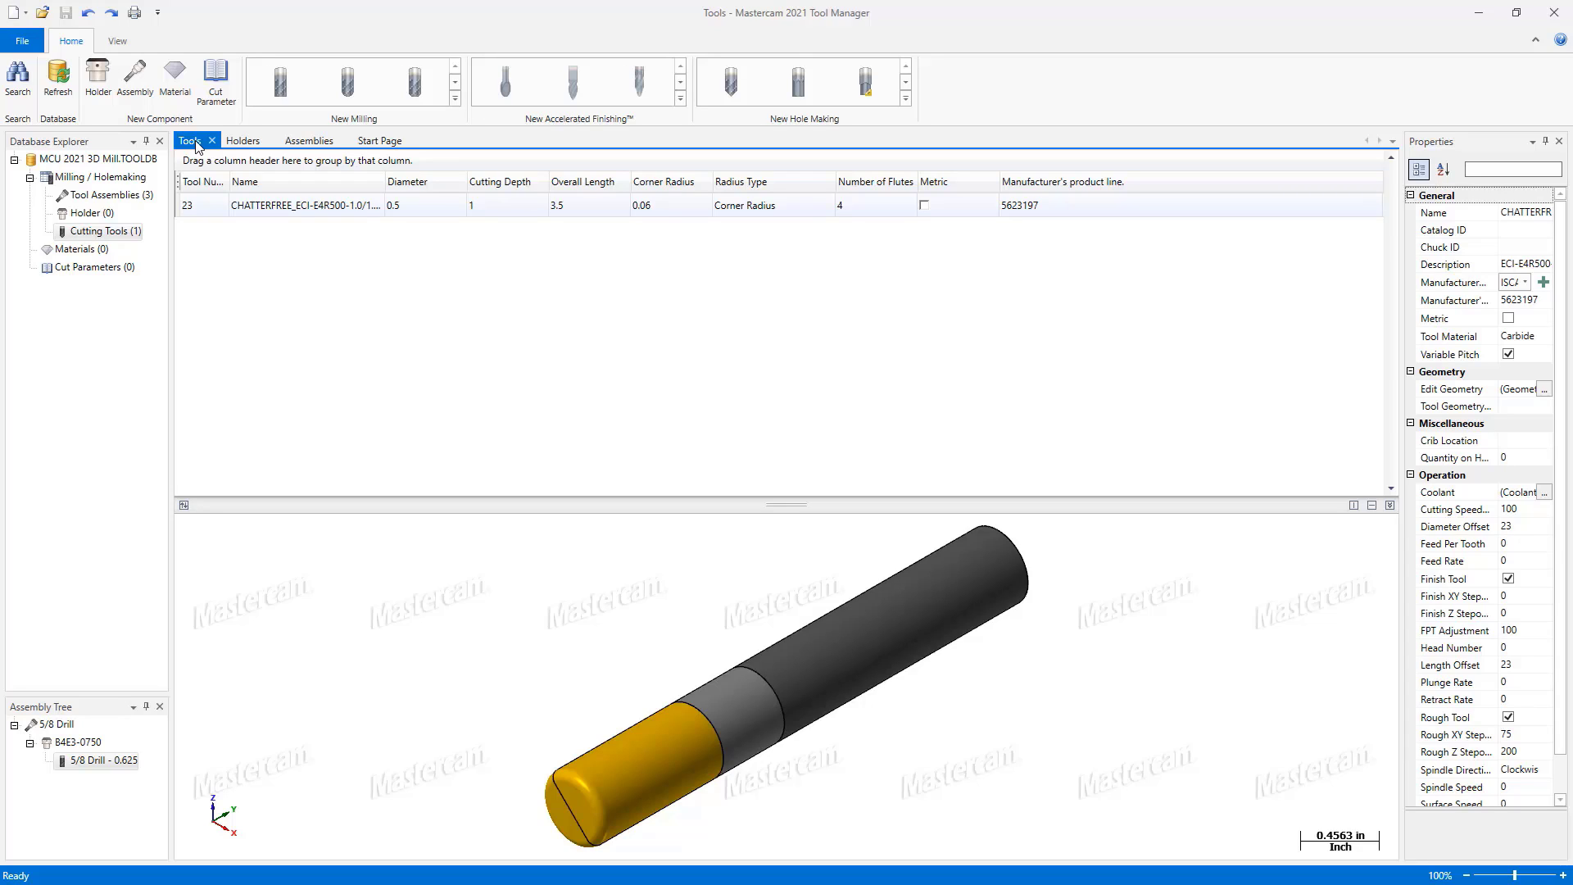
# Open the mill_inch.tooldb database as well.
pyautogui.click(42, 13)
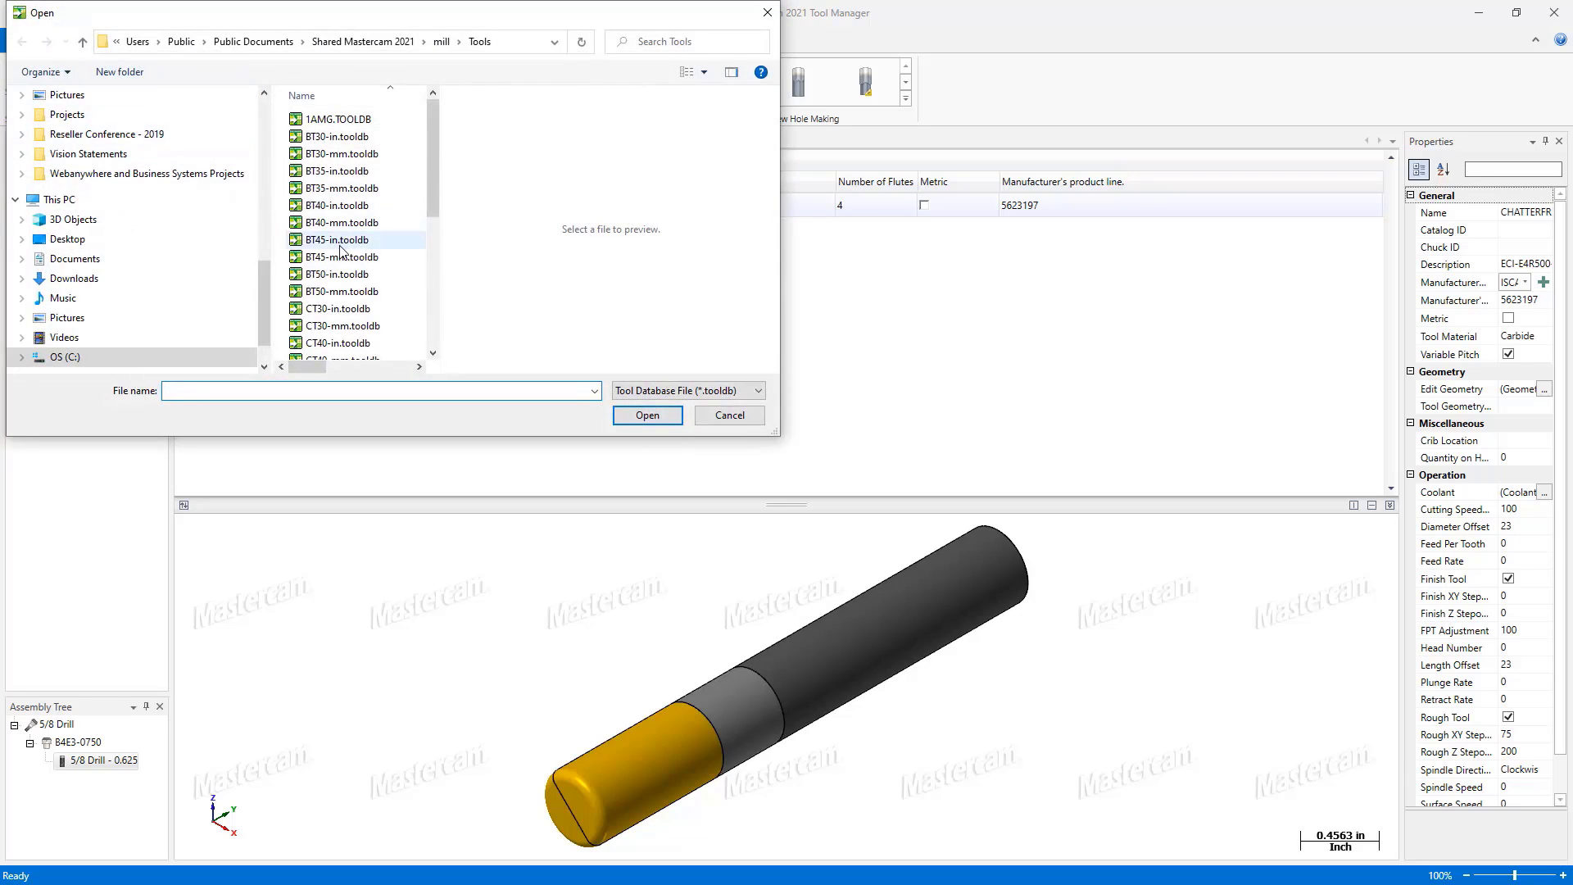
pyautogui.scroll(-5, 341, 250)
pyautogui.click(340, 316)
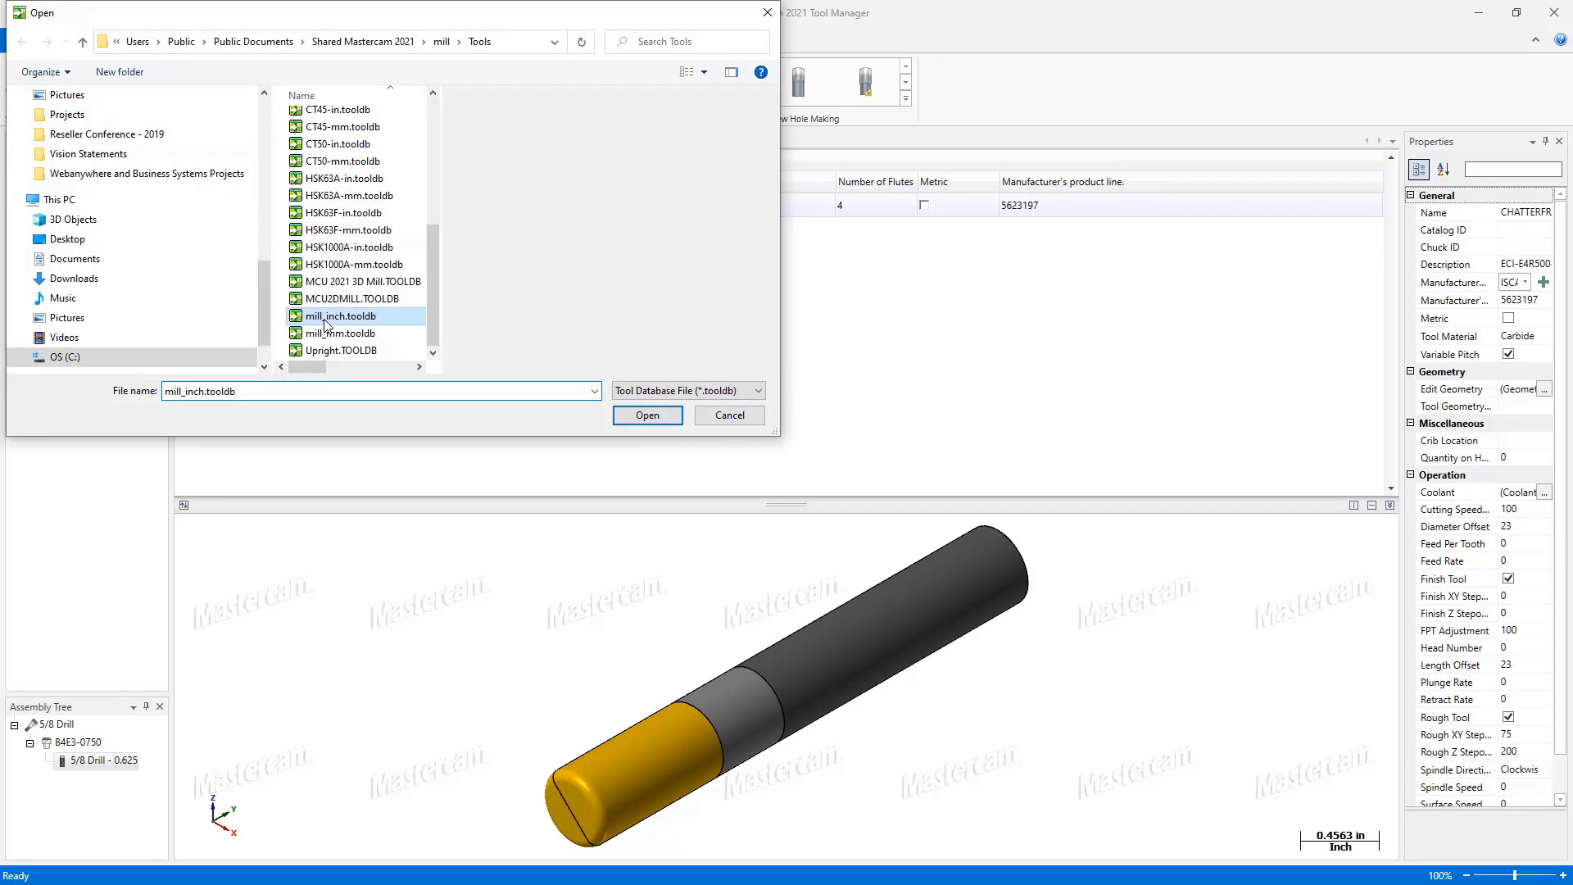
pyautogui.click(649, 417)
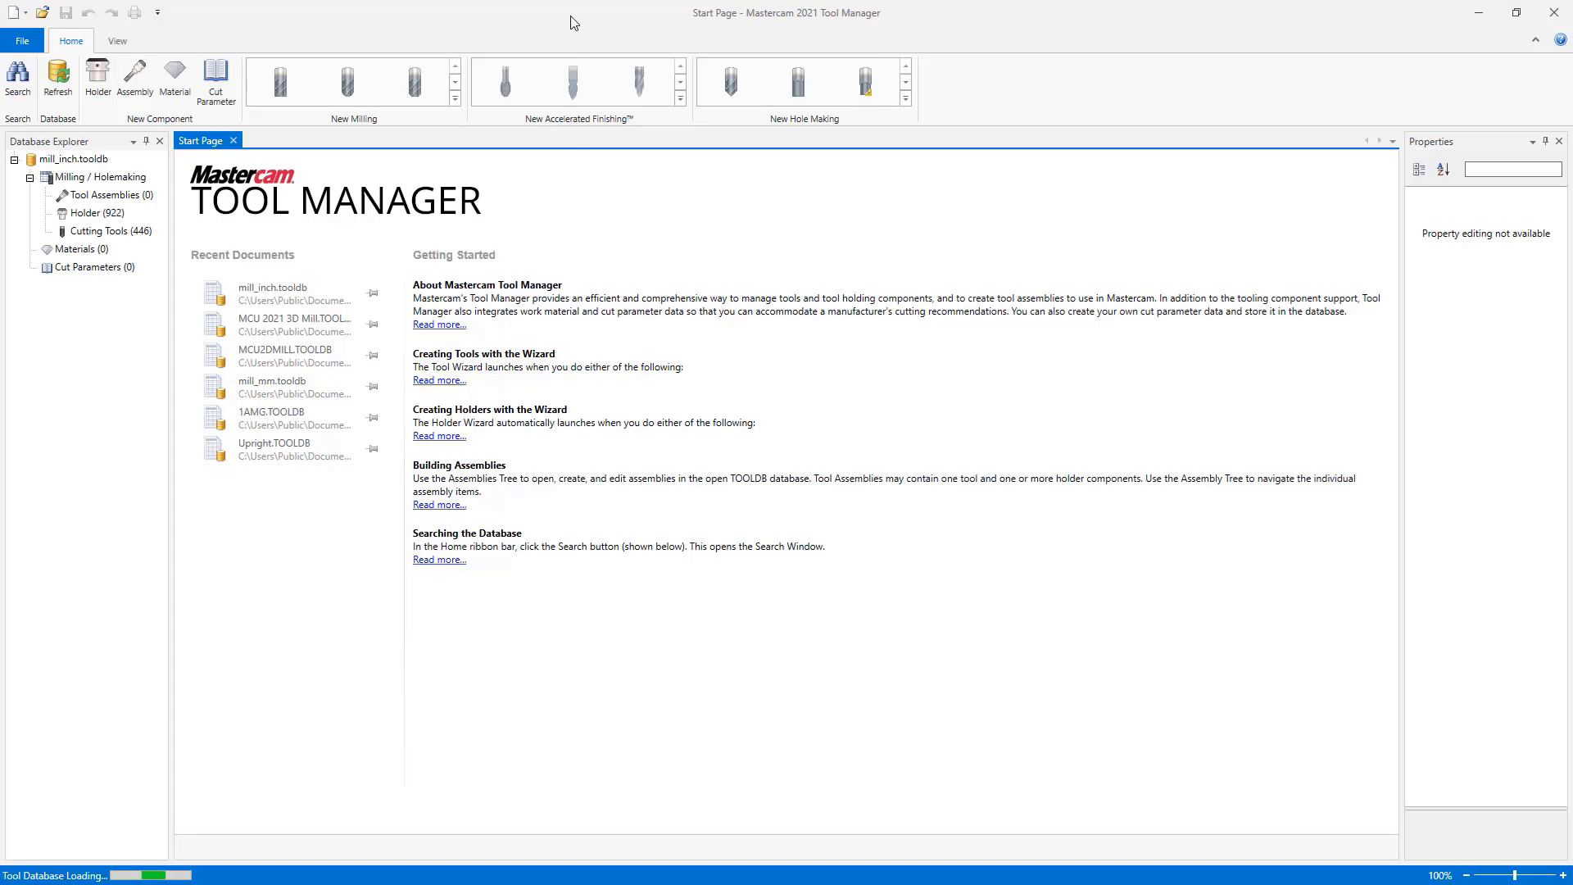
# Arrange the mill_inch and MCU 2021 3D Mill database windows side by side.
pyautogui.press('super+Left')
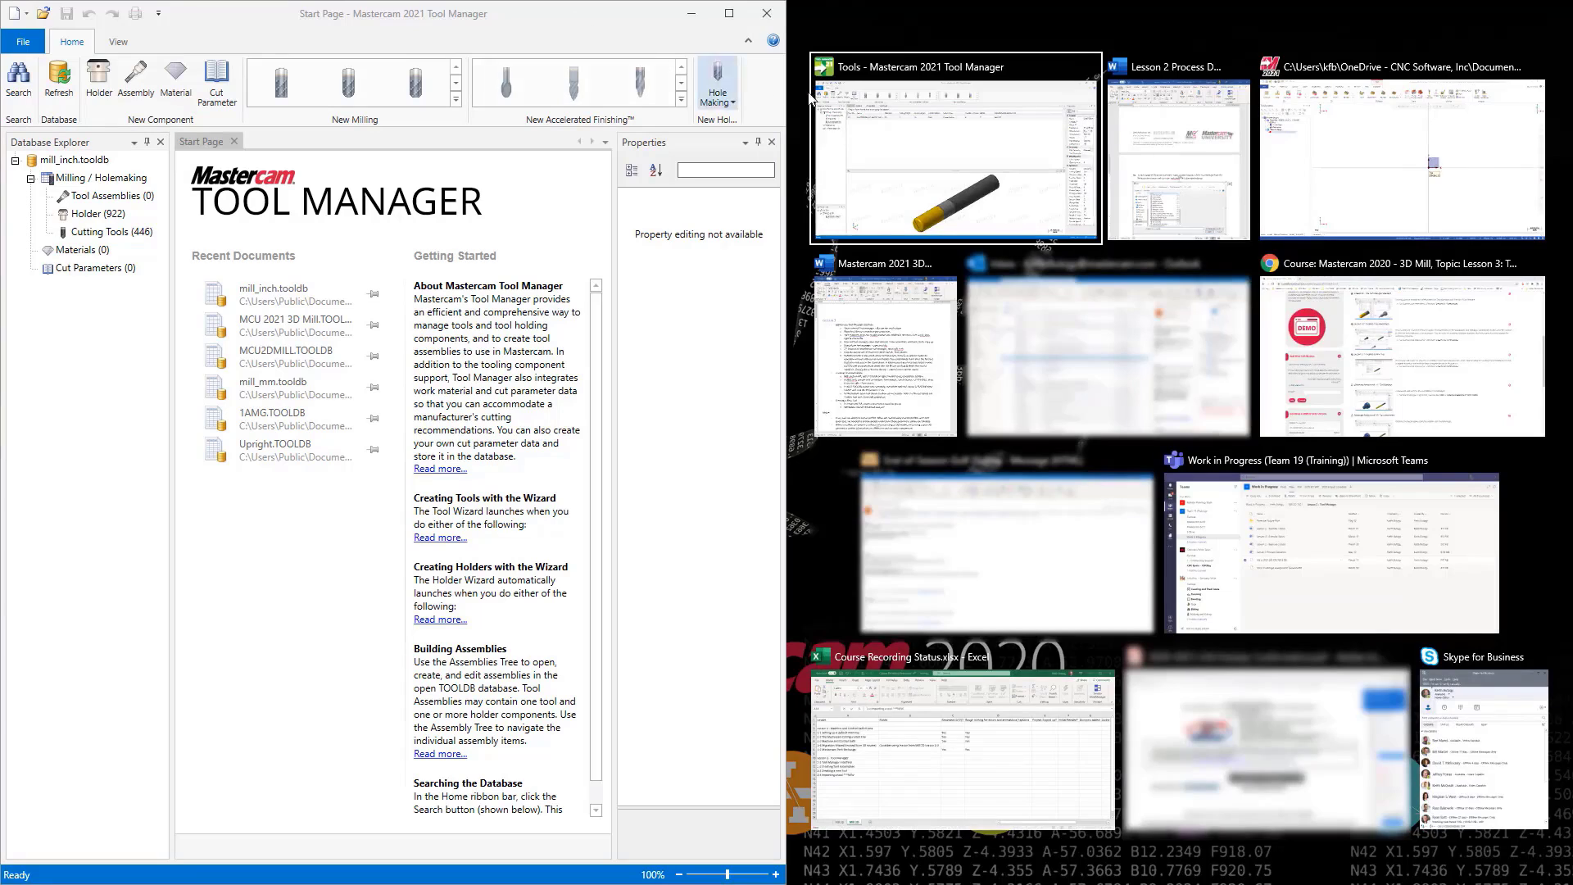
pyautogui.click(888, 122)
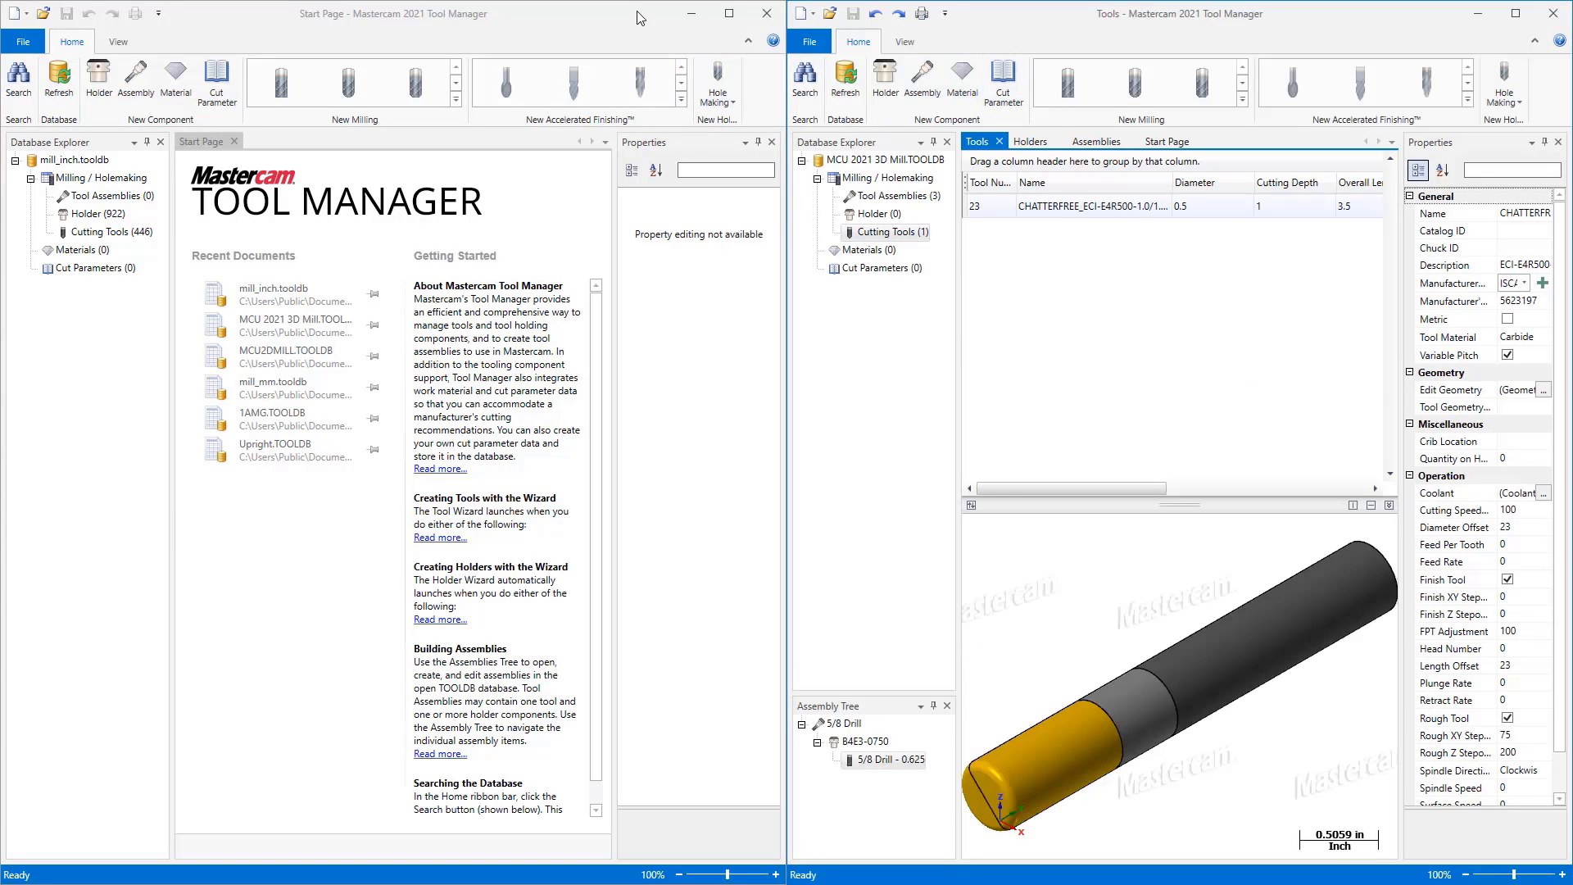
pyautogui.click(535, 27)
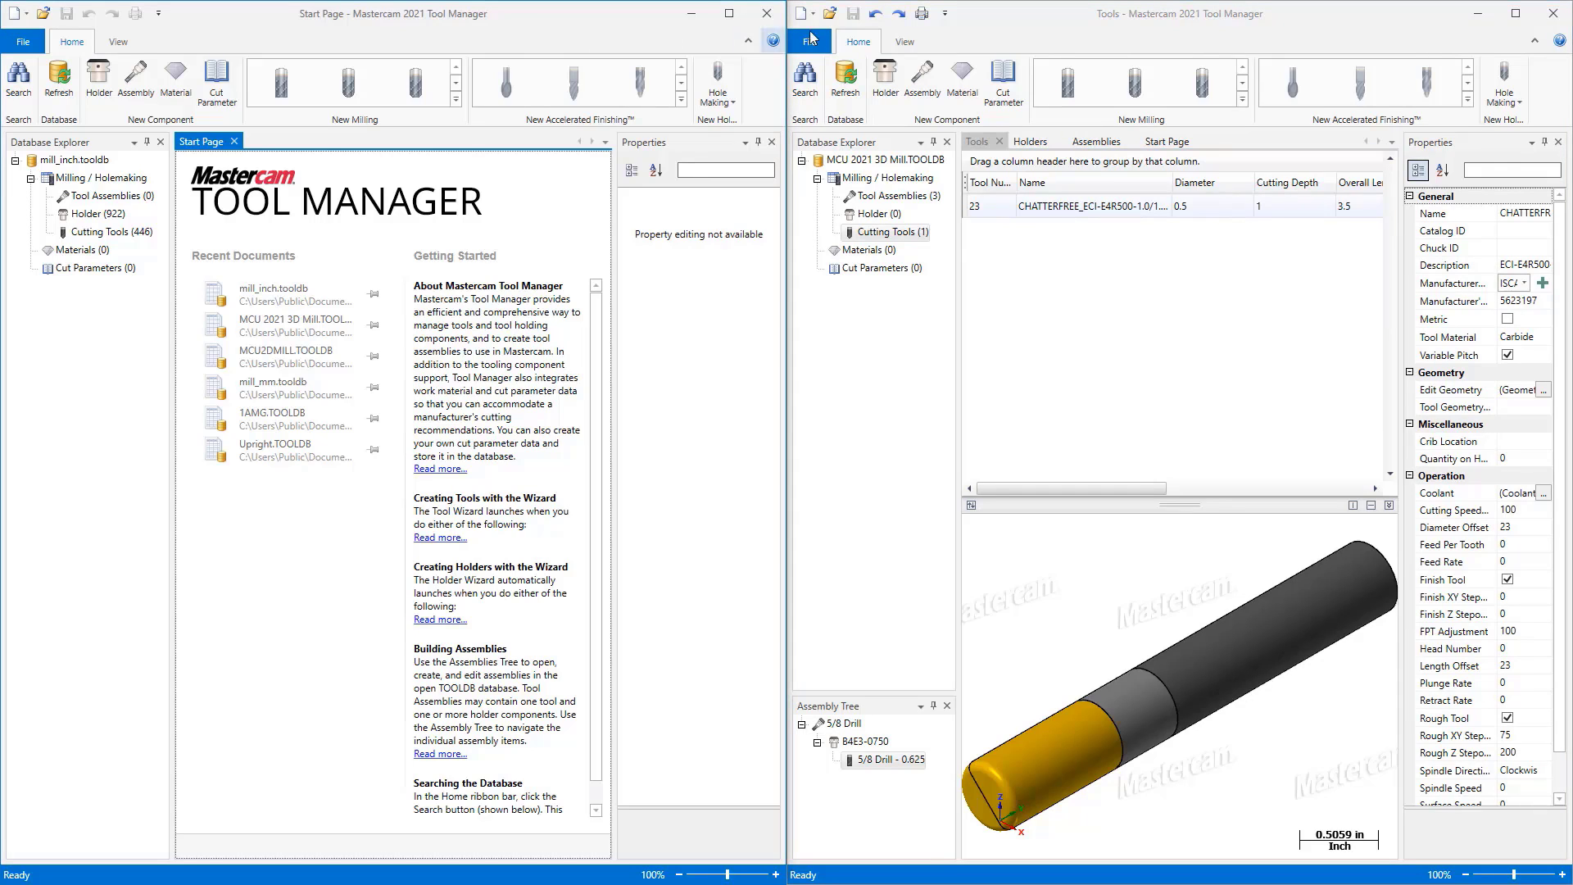
pyautogui.click(1016, 24)
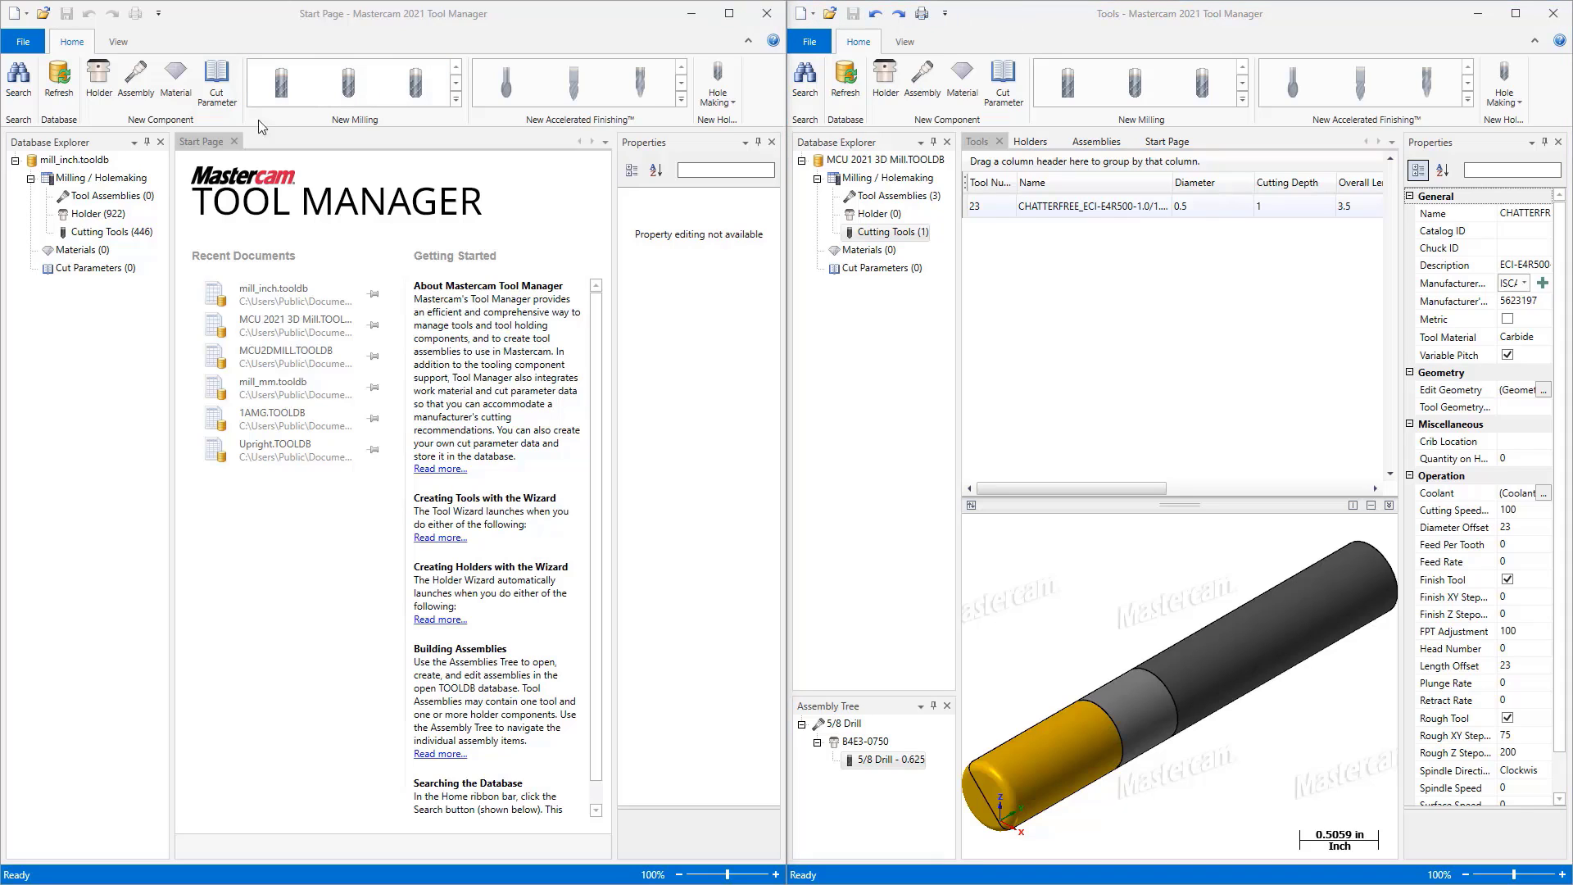
# Copy the 3/4 COUNTERSINK 82 DEGREE tool from the mill_inch cutting tools into the MCU 2021 3D Mill database.
pyautogui.click(100, 233)
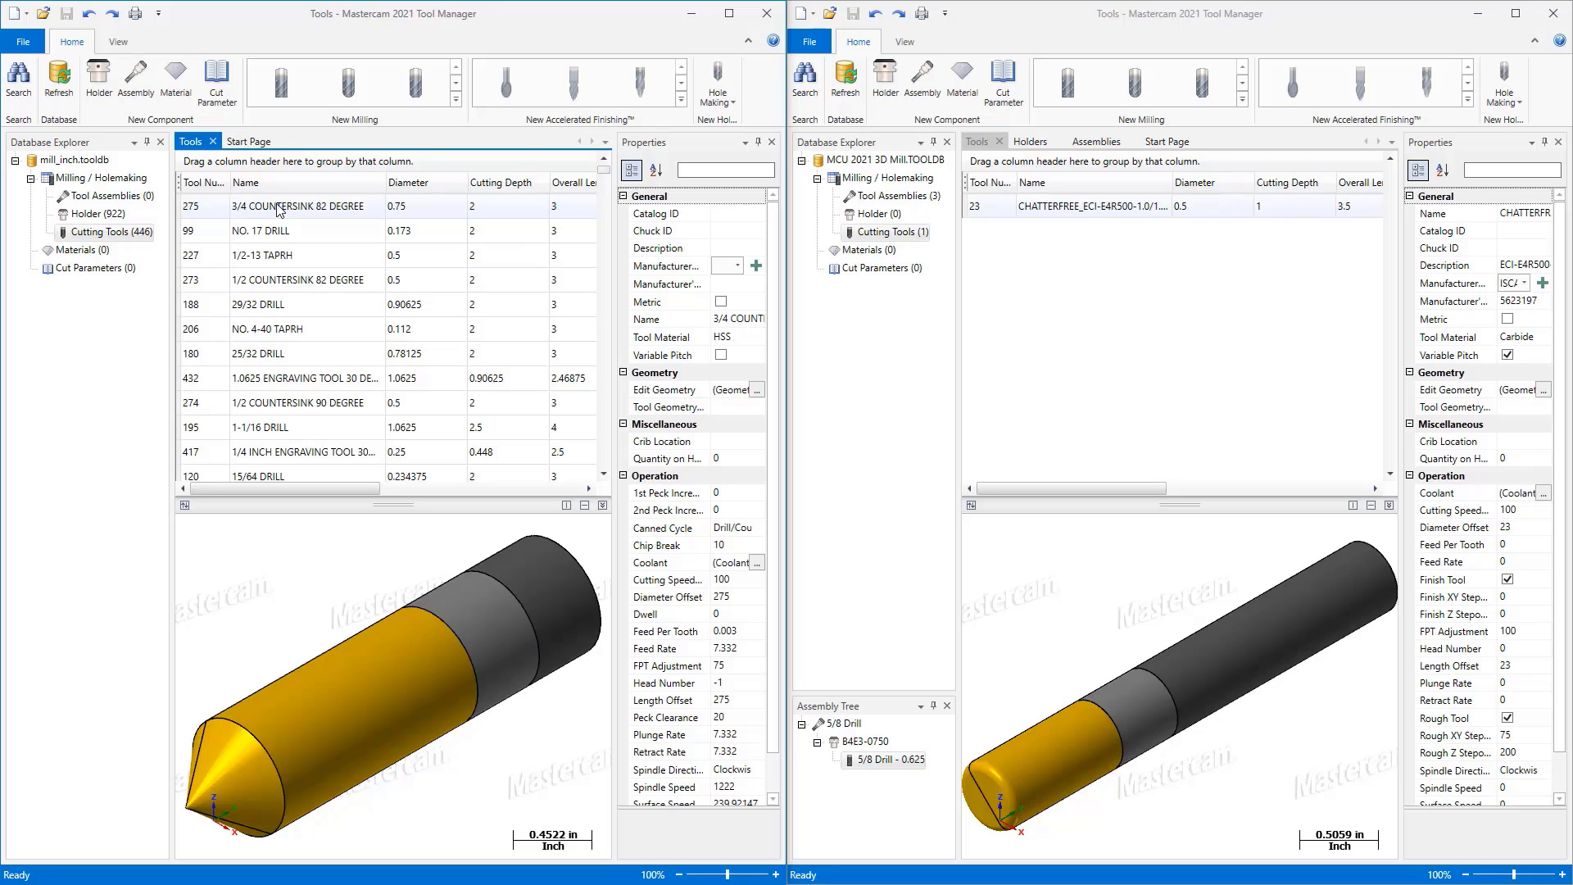
pyautogui.moveTo(279, 209); pyautogui.dragTo(1030, 320)
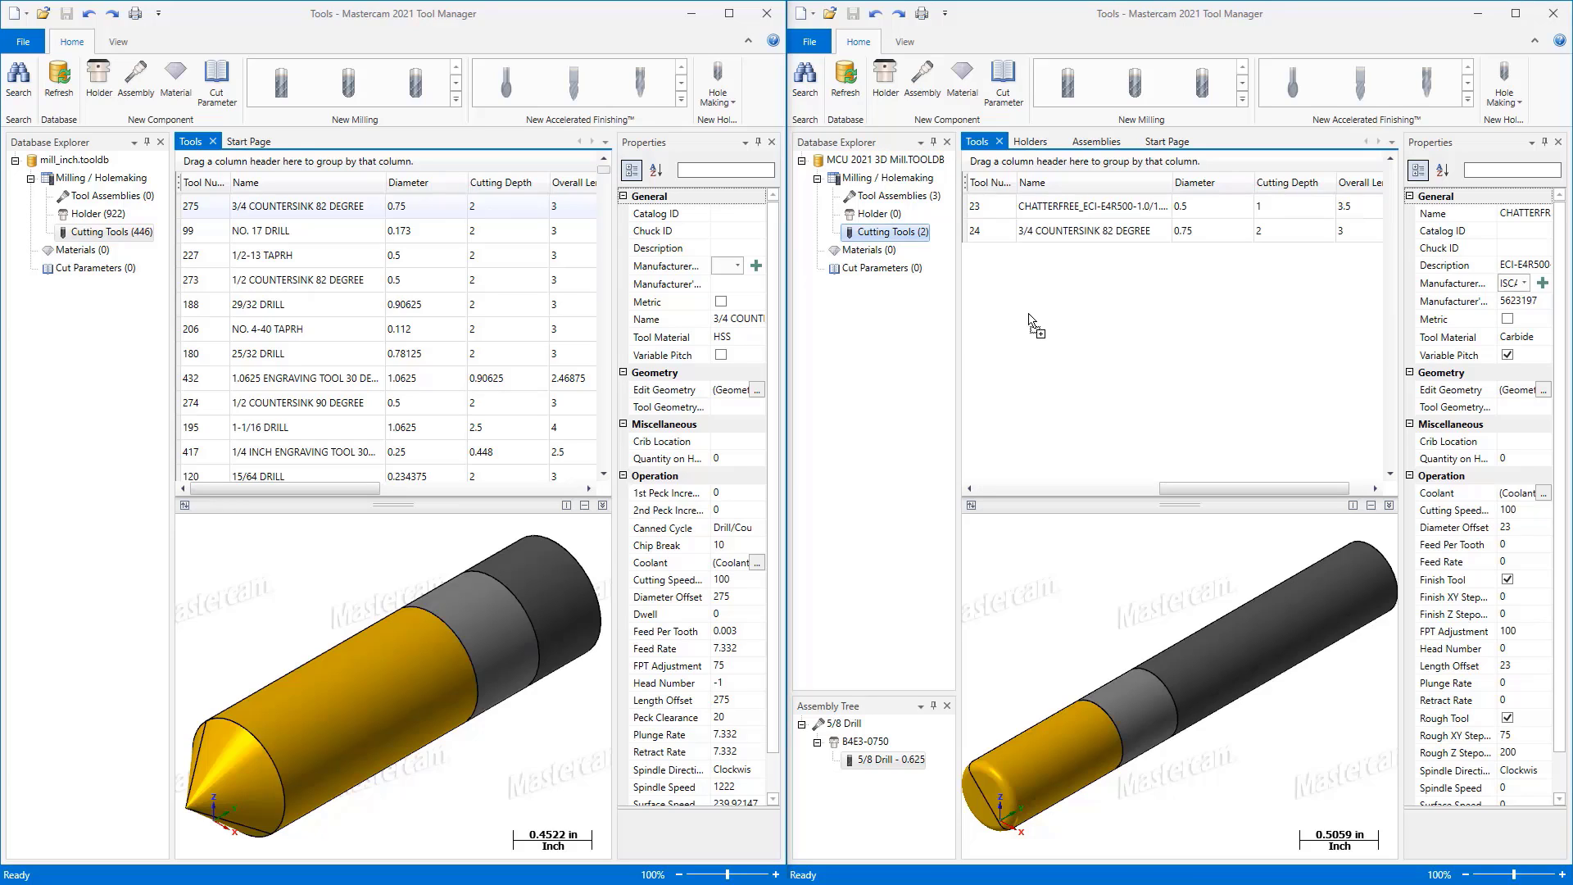
# Delete the 3/4 COUNTERSINK 82 DEGREE tool from the MCU 2021 3D Mill database.
pyautogui.click(1098, 269)
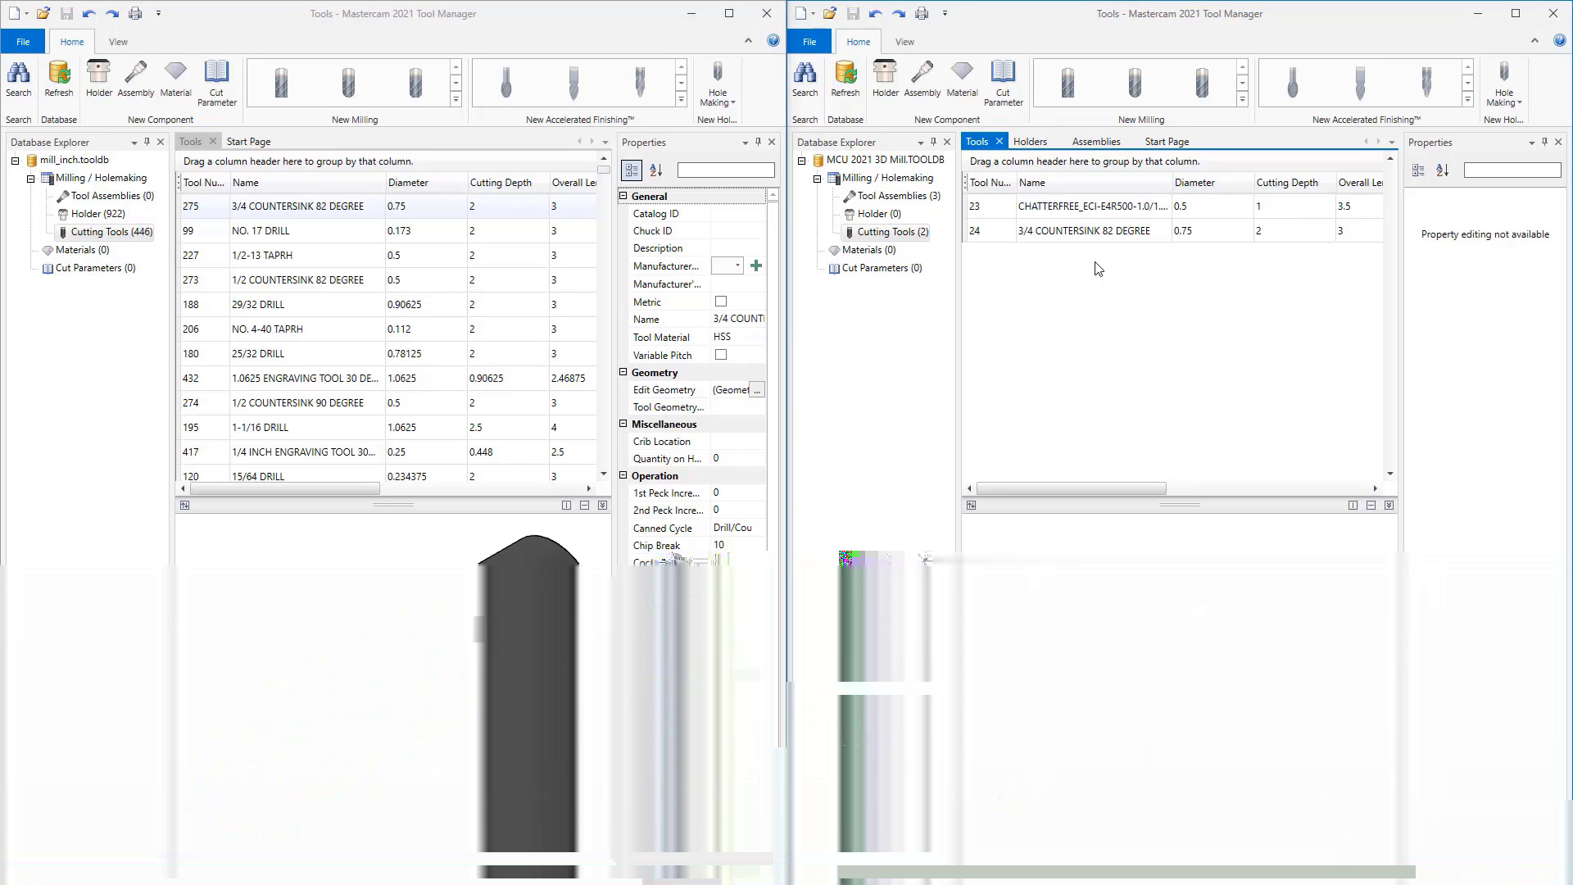
pyautogui.click(1103, 233)
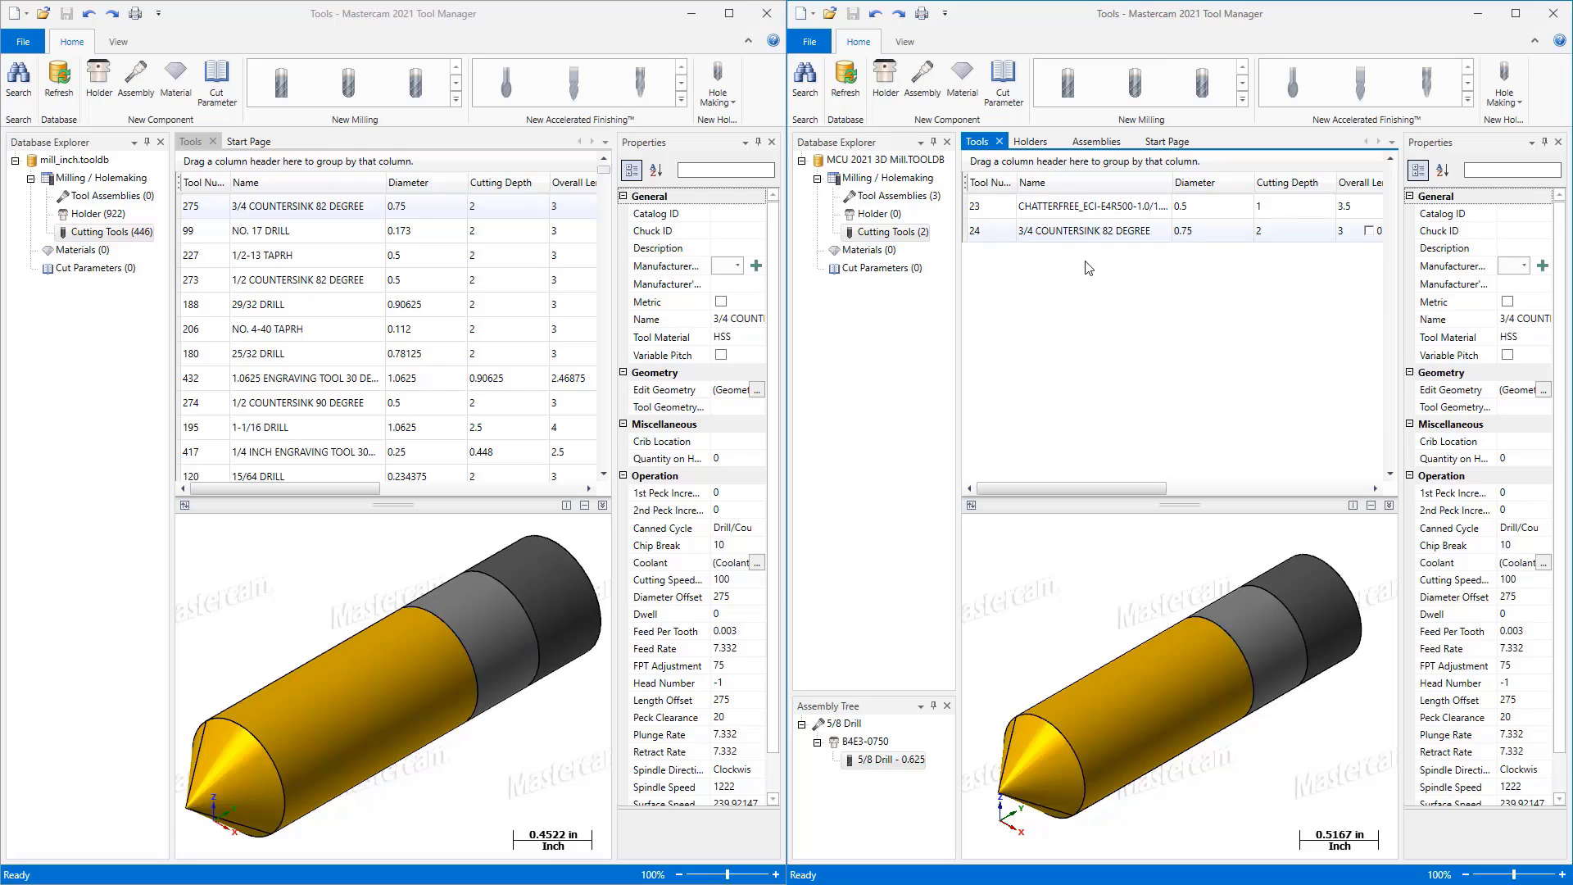
pyautogui.press('Delete')
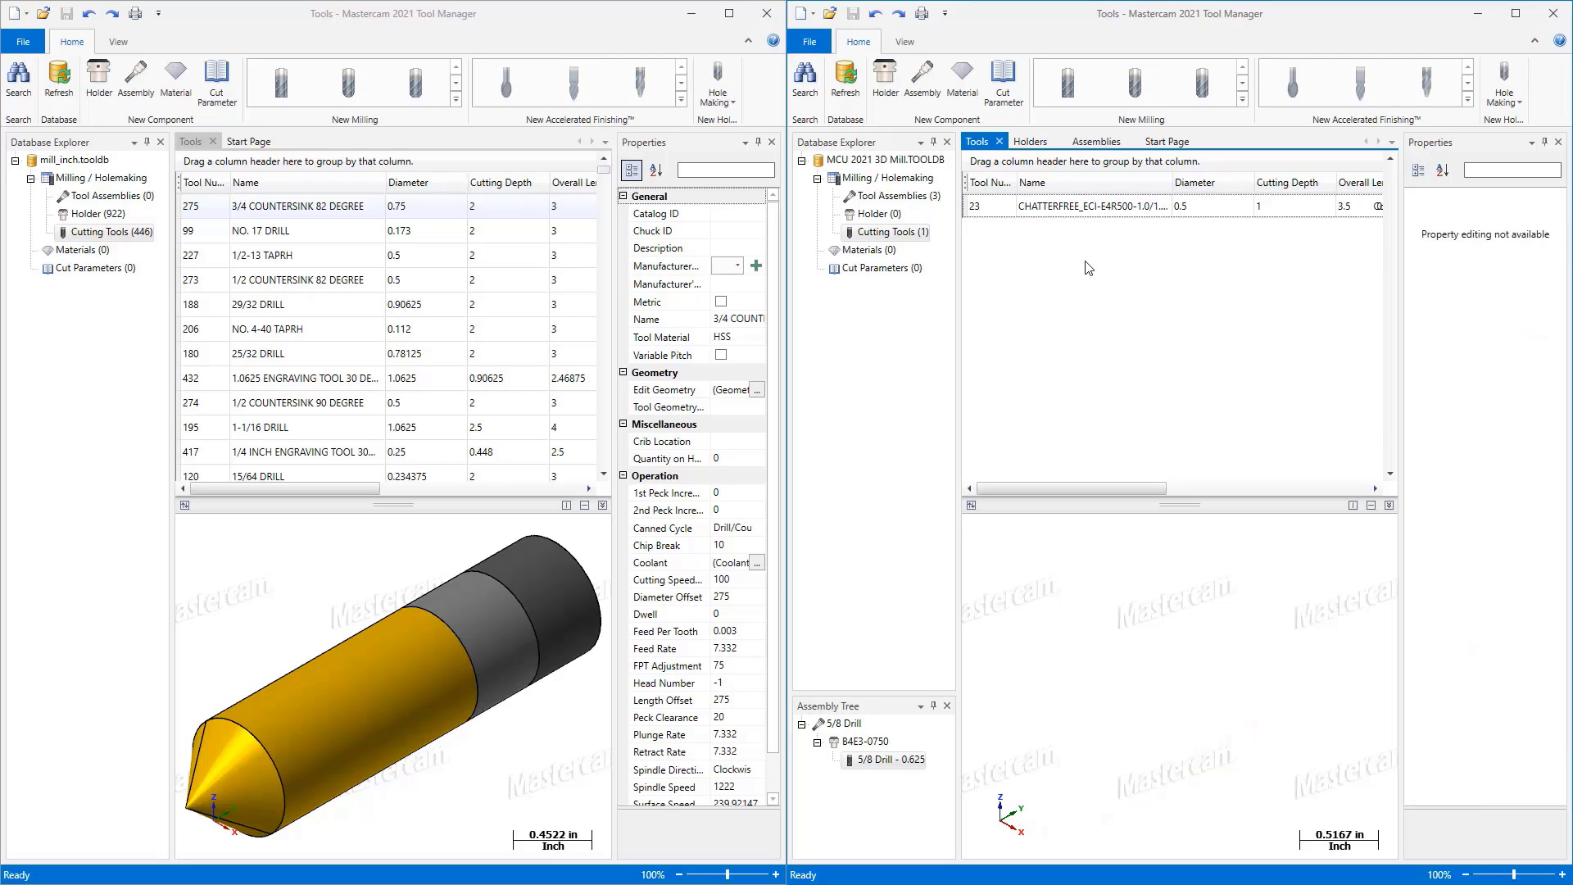